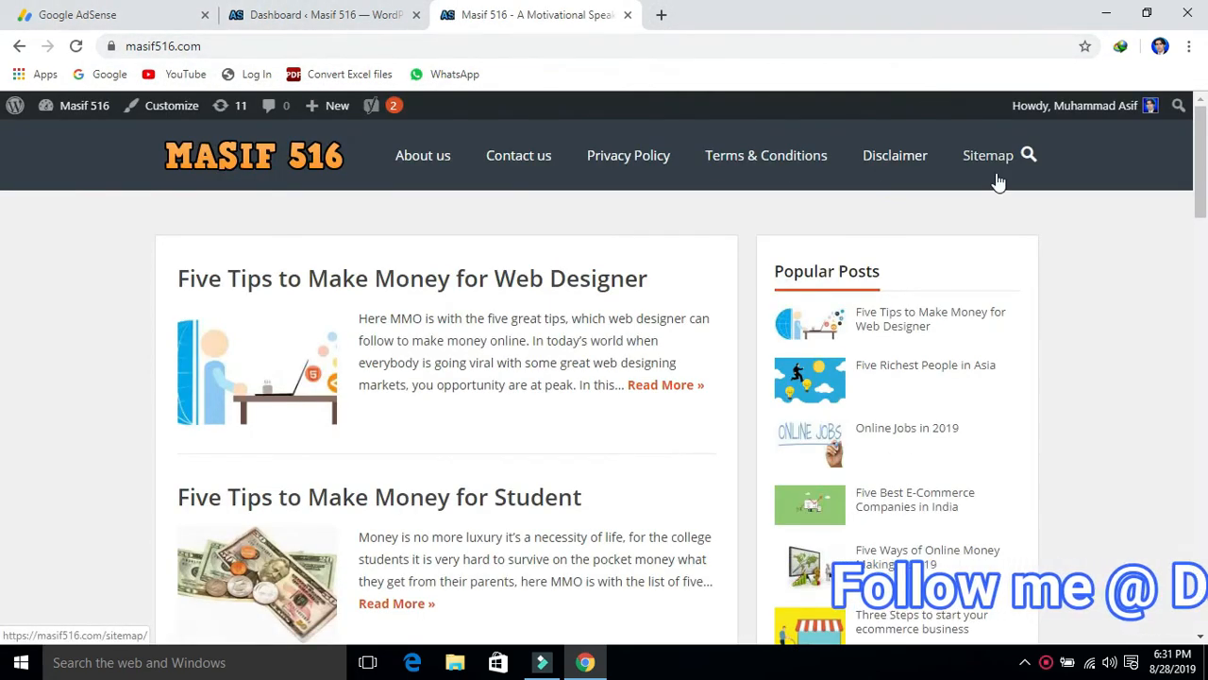
pyautogui.moveTo(1200, 170)
pyautogui.mouseDown()
pyautogui.moveTo(1205, 377)
pyautogui.moveTo(1205, 189)
pyautogui.mouseUp()
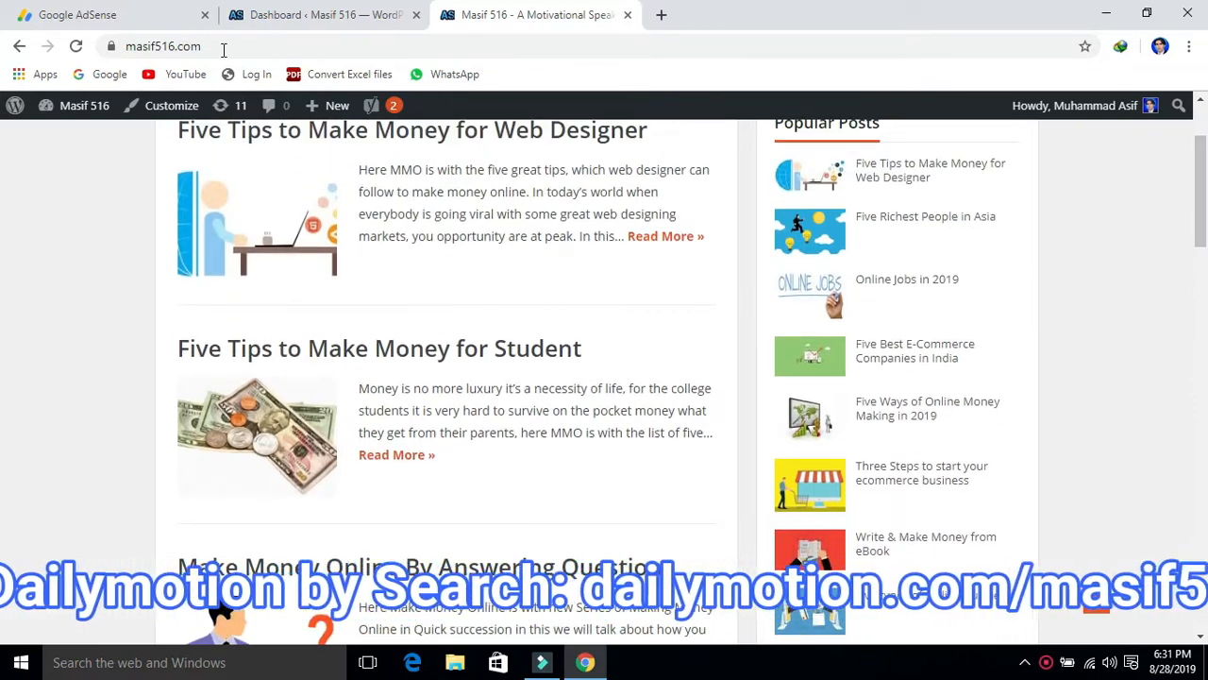
pyautogui.click(281, 16)
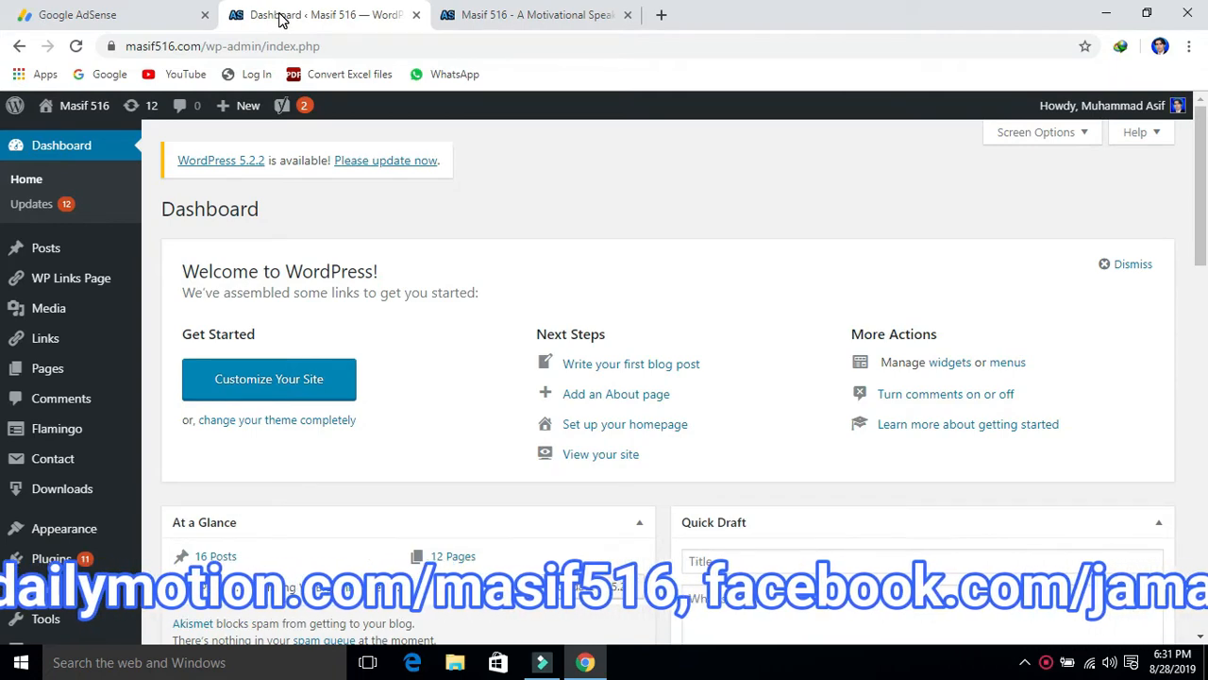
pyautogui.click(481, 15)
pyautogui.moveTo(1199, 228); pyautogui.dragTo(1203, 179)
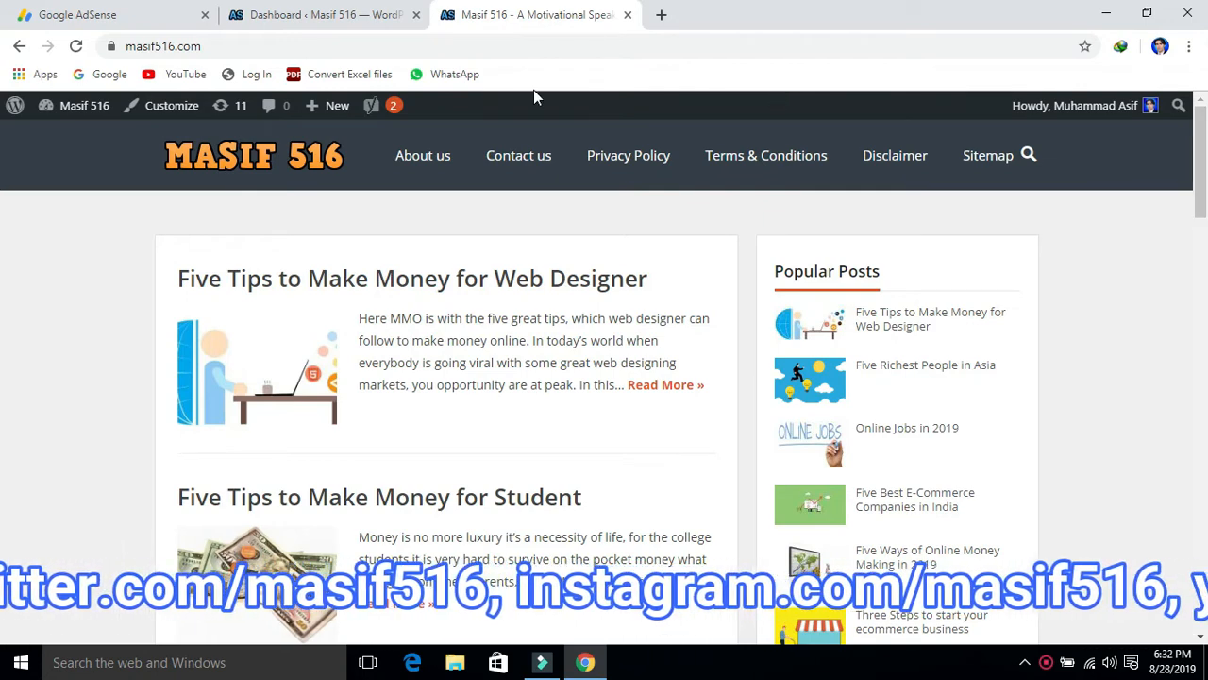
# - Copy the web address of the masif516.com homepage and open the Sites list in Google AdSense
pyautogui.click(380, 42)
pyautogui.hotkey('ctrl', 'c')
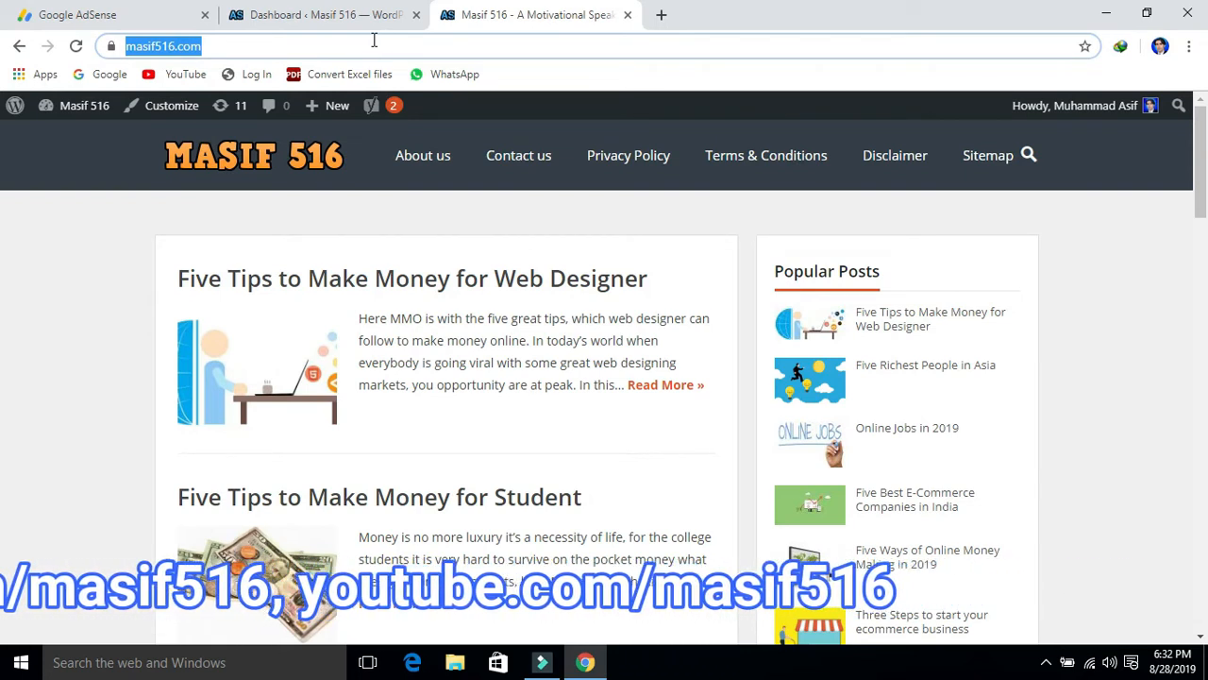
pyautogui.click(107, 13)
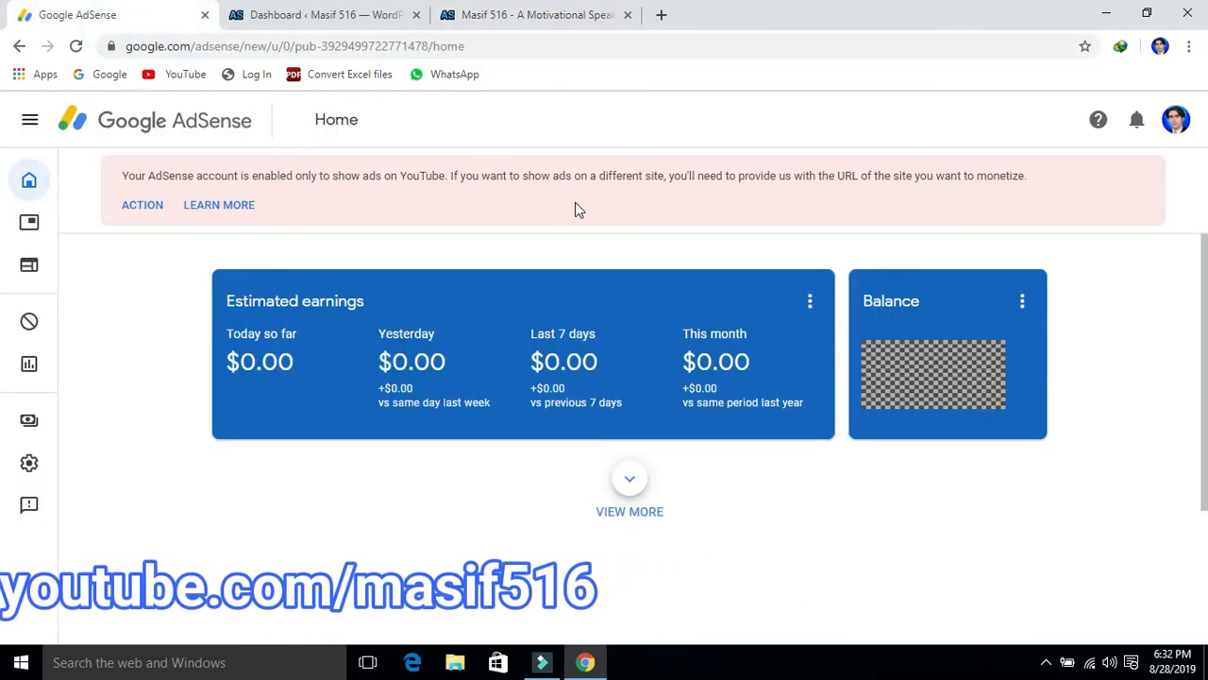
pyautogui.moveTo(28, 227)
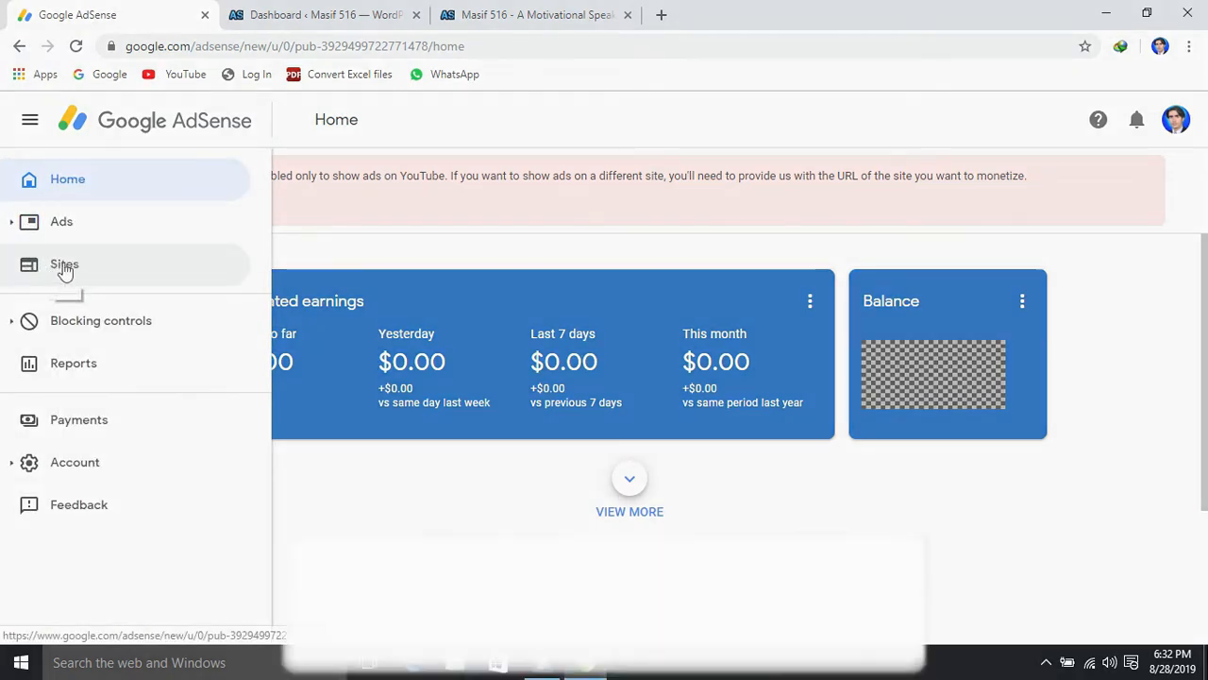
pyautogui.click(58, 268)
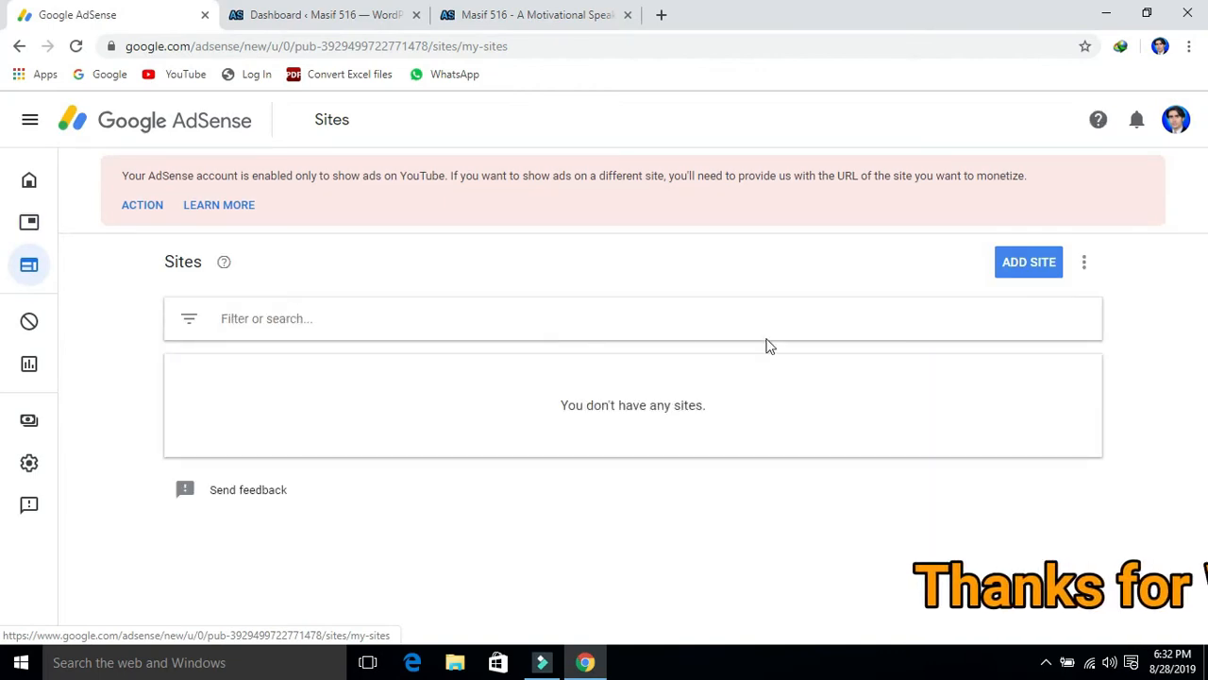
pyautogui.click(1012, 272)
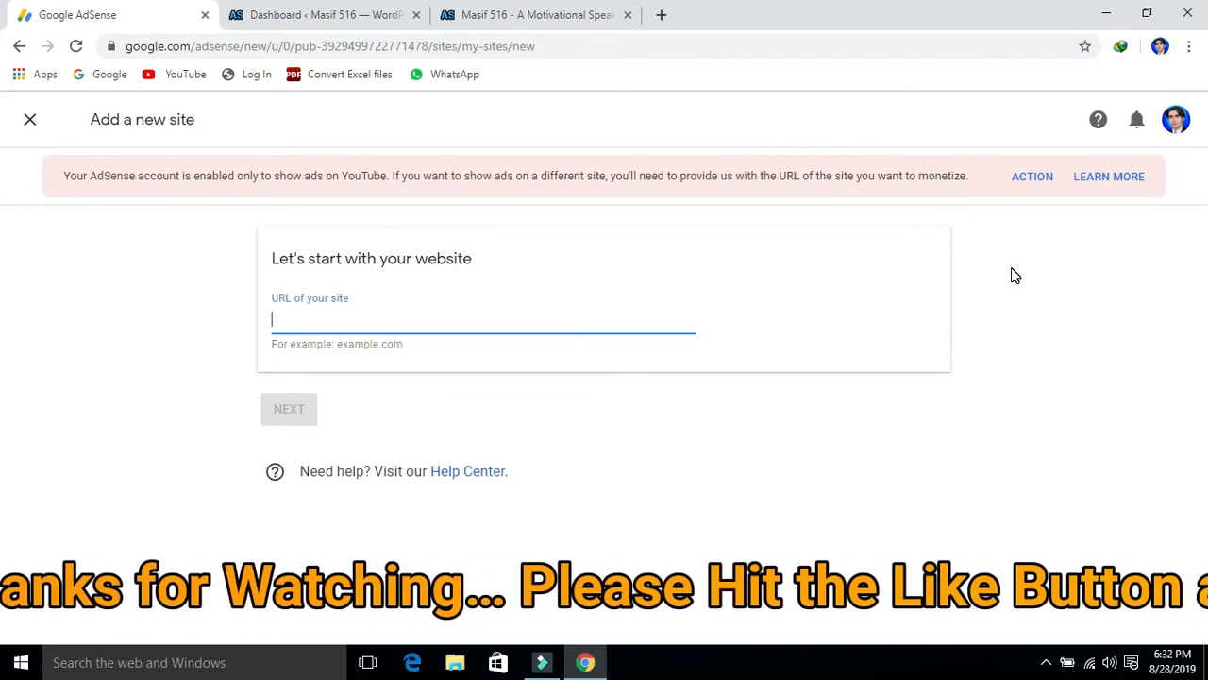
pyautogui.hotkey('ctrl', 'v')
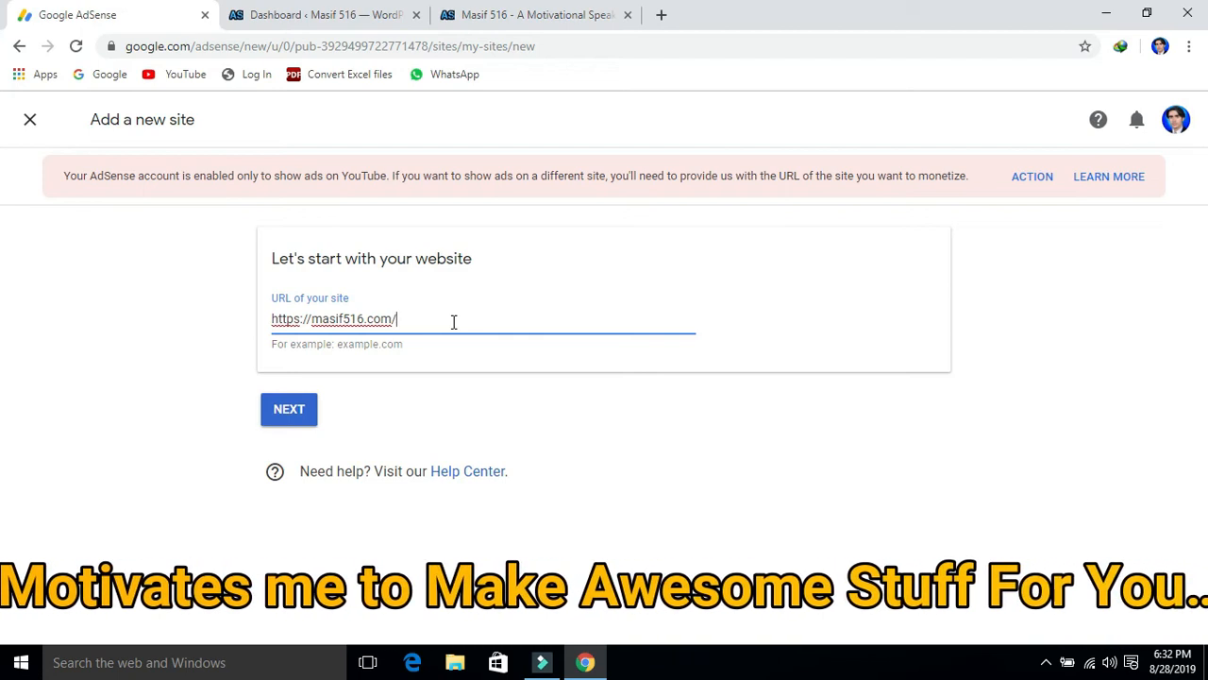
pyautogui.press('BackSpace')
pyautogui.click(300, 408)
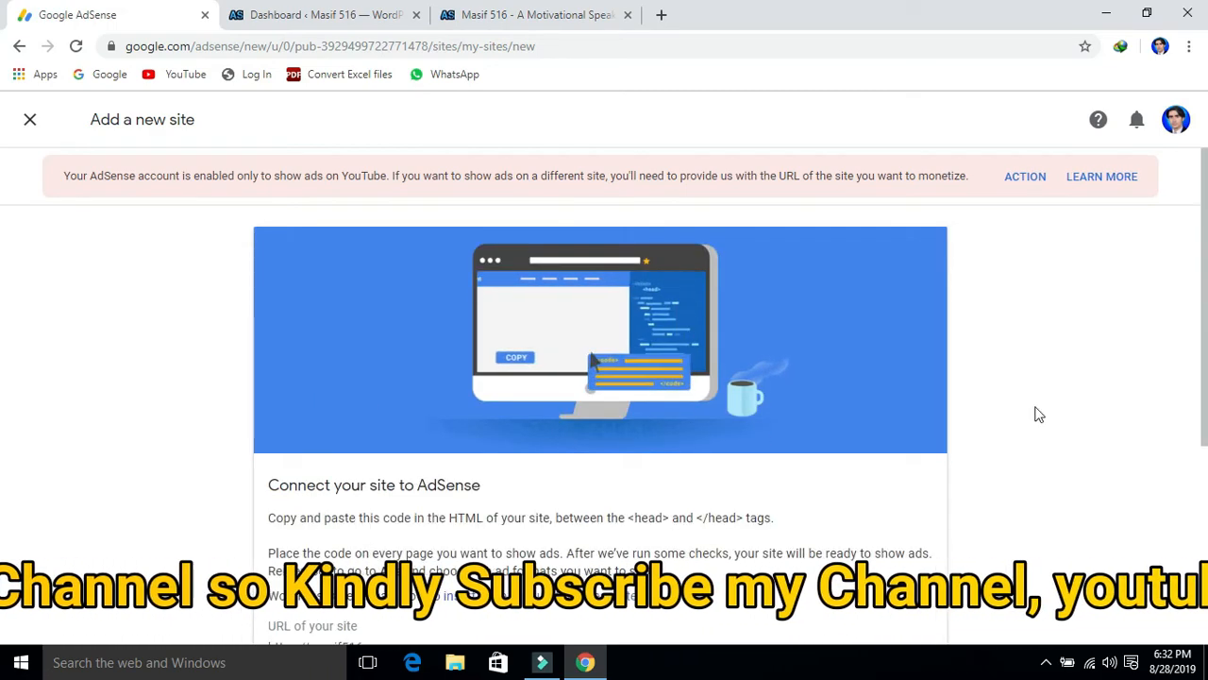
# - Copy the AdSense connection code provided for the new site to the clipboard
pyautogui.moveTo(1206, 329); pyautogui.dragTo(1205, 474)
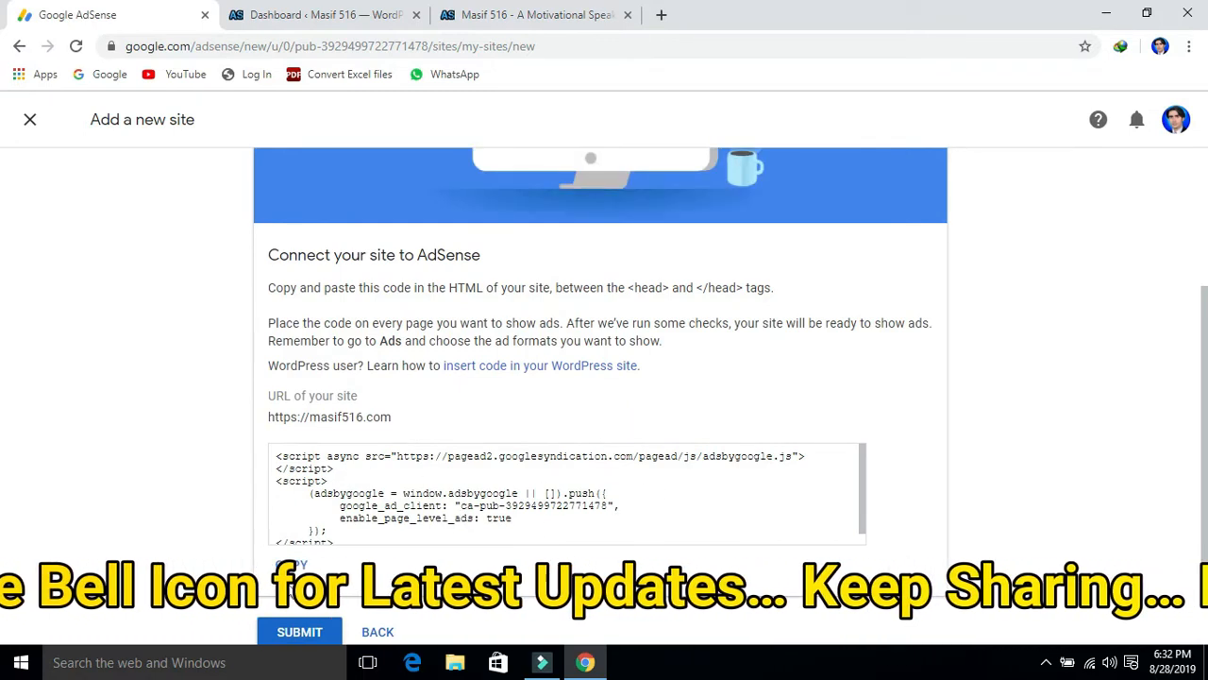
pyautogui.click(289, 566)
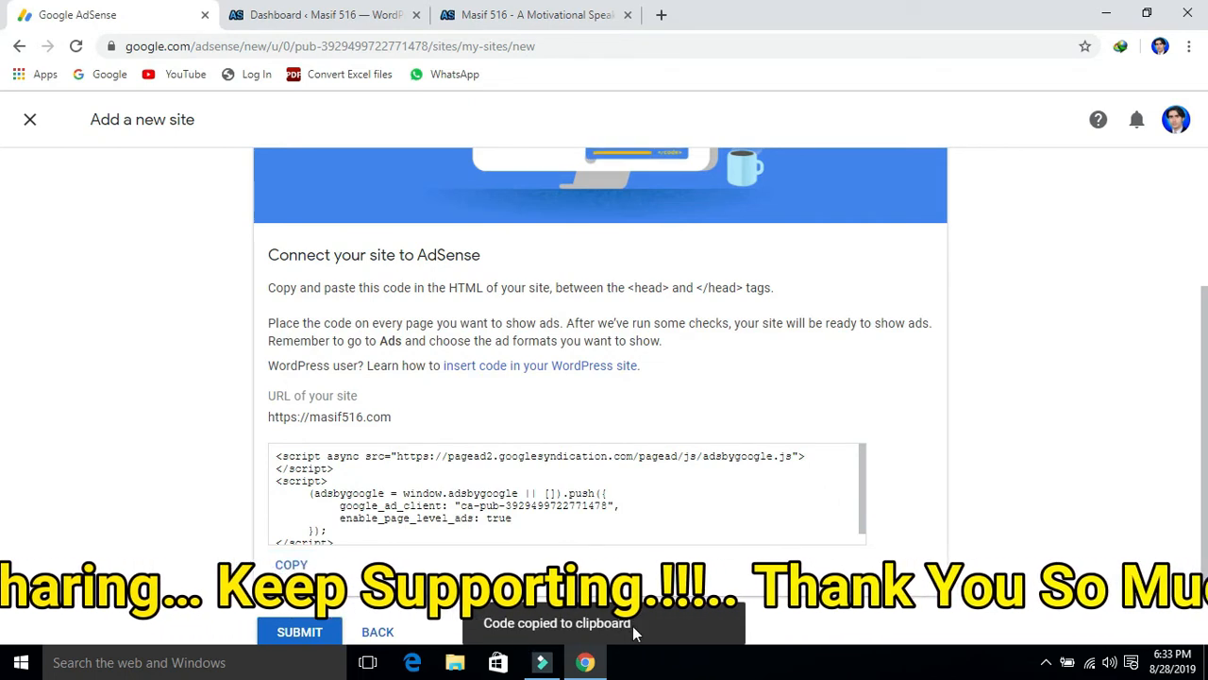
pyautogui.scroll(-1, 1158, 417)
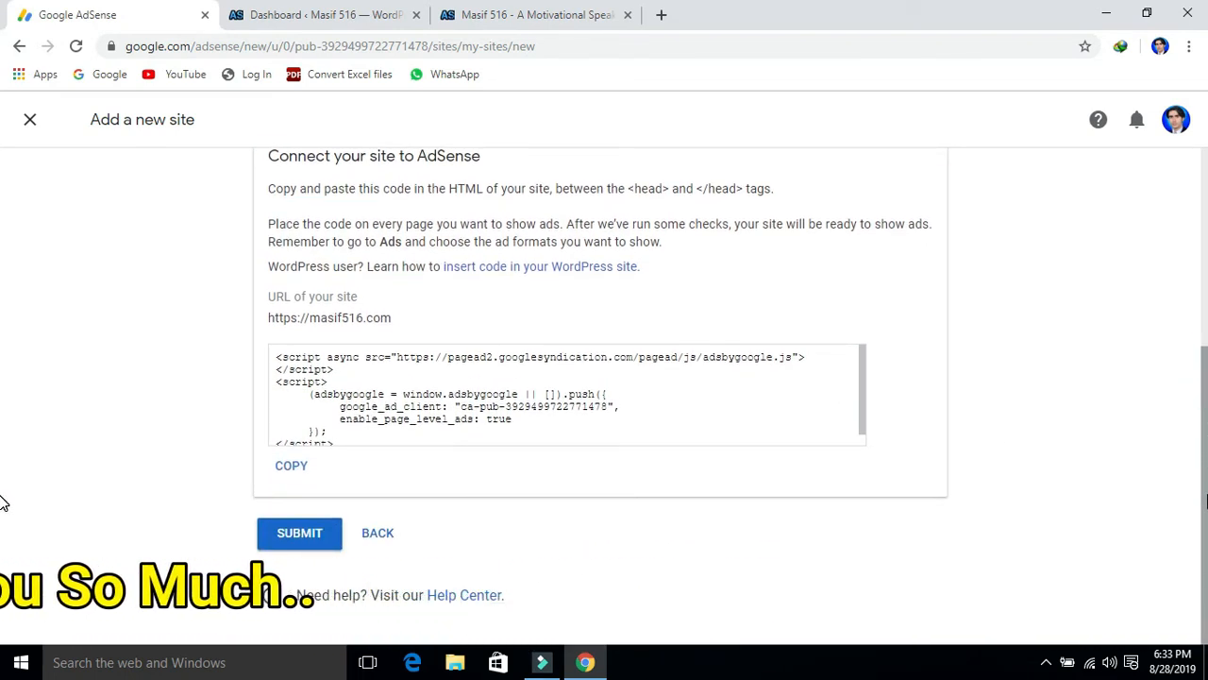
pyautogui.moveTo(1205, 490); pyautogui.dragTo(1203, 394)
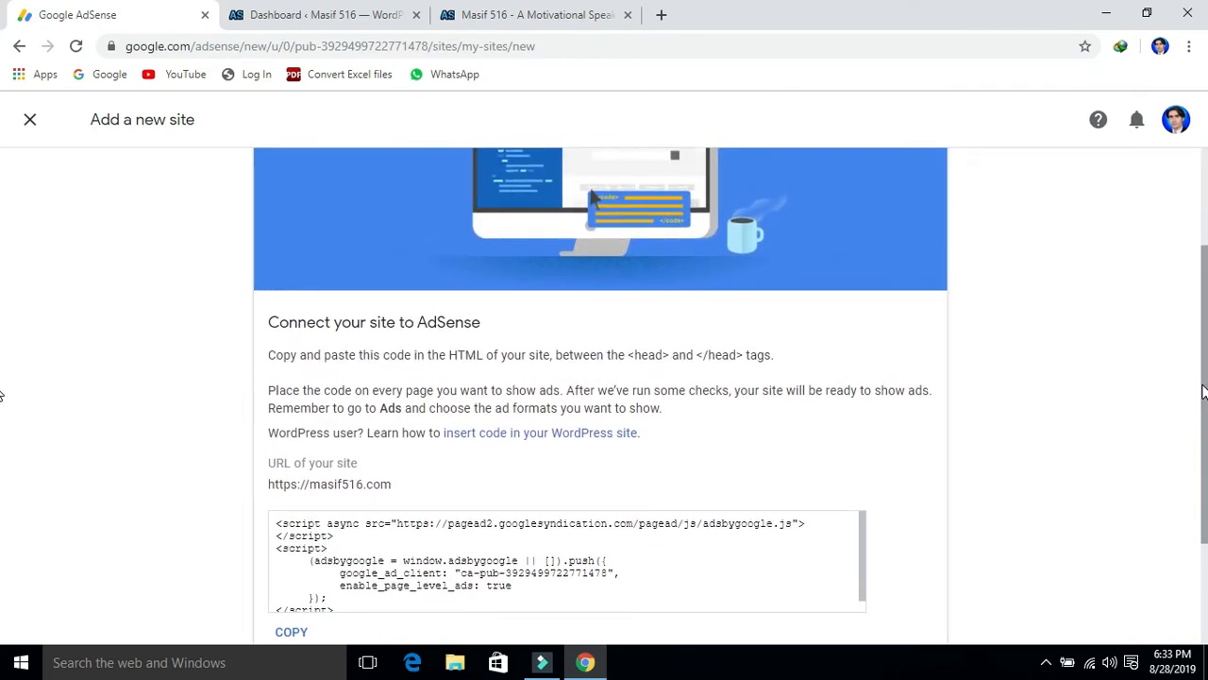
# - Switch to the WordPress dashboard and open the Theme Header file (header.php) in the theme editor
pyautogui.click(352, 15)
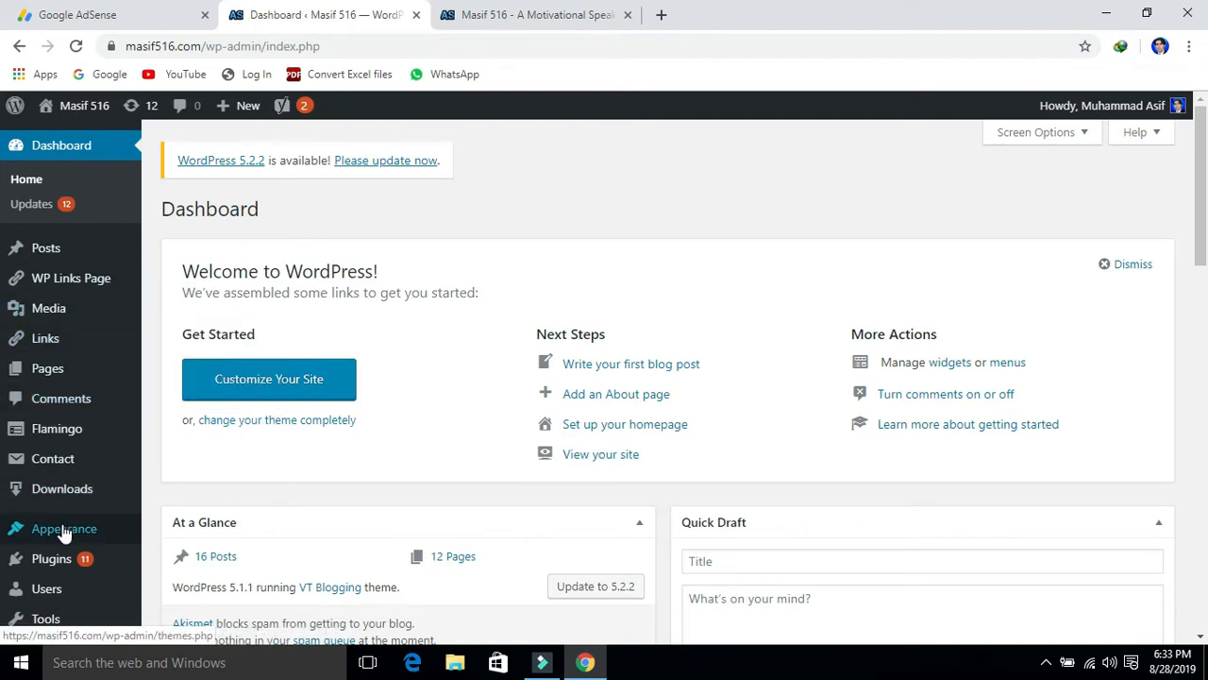
pyautogui.moveTo(64, 534)
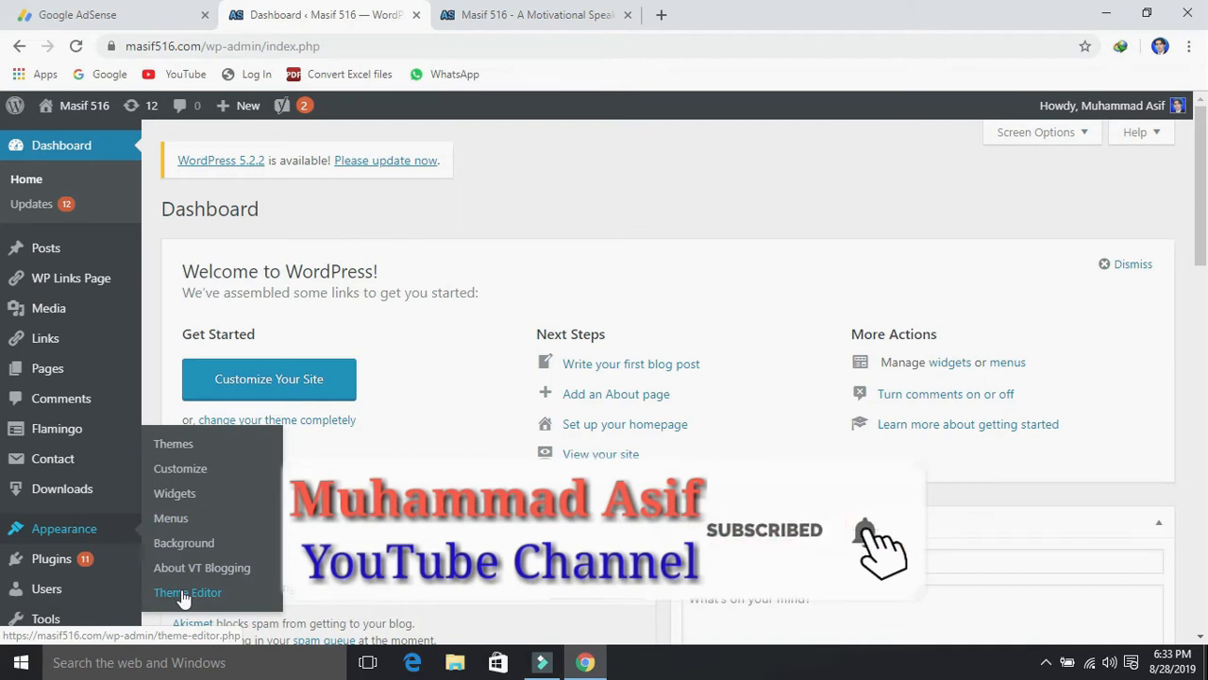
pyautogui.click(184, 595)
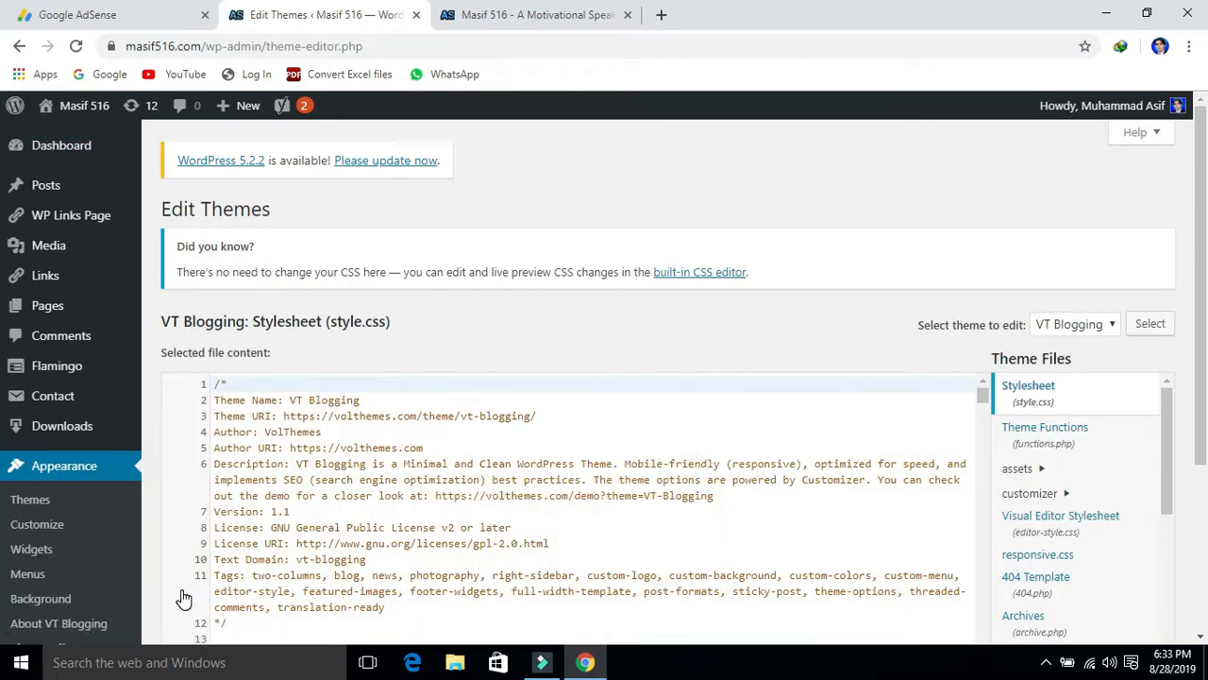
pyautogui.moveTo(1168, 463); pyautogui.dragTo(1176, 547)
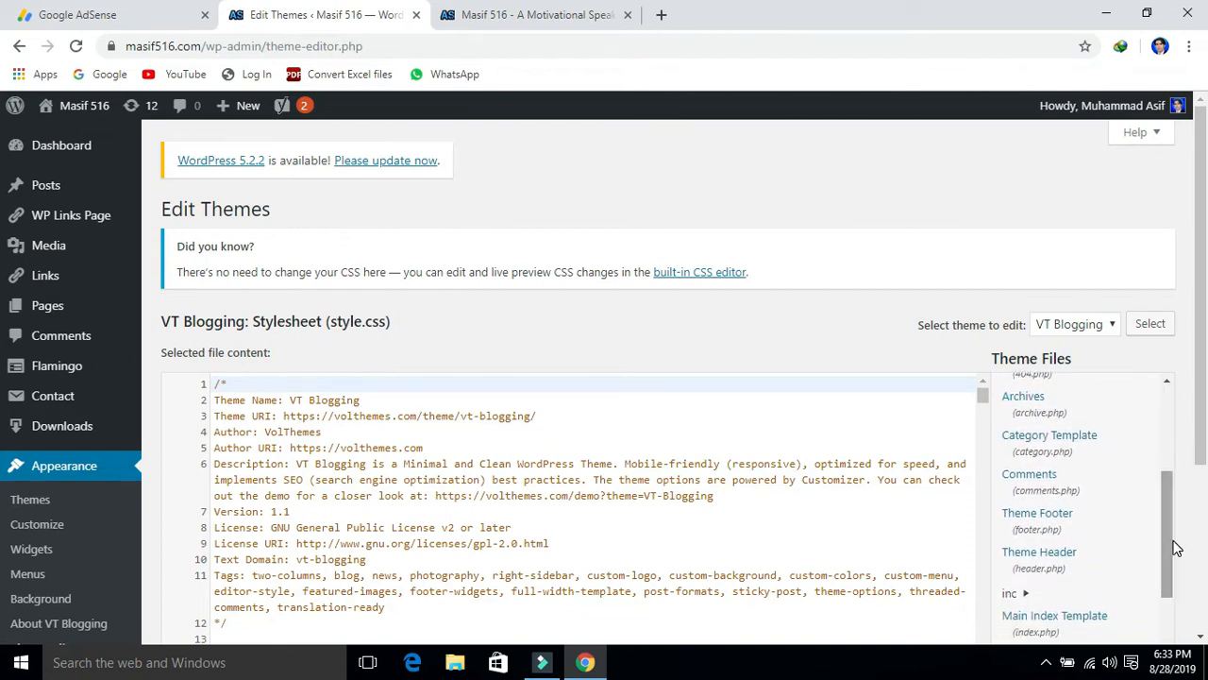
pyautogui.click(1023, 557)
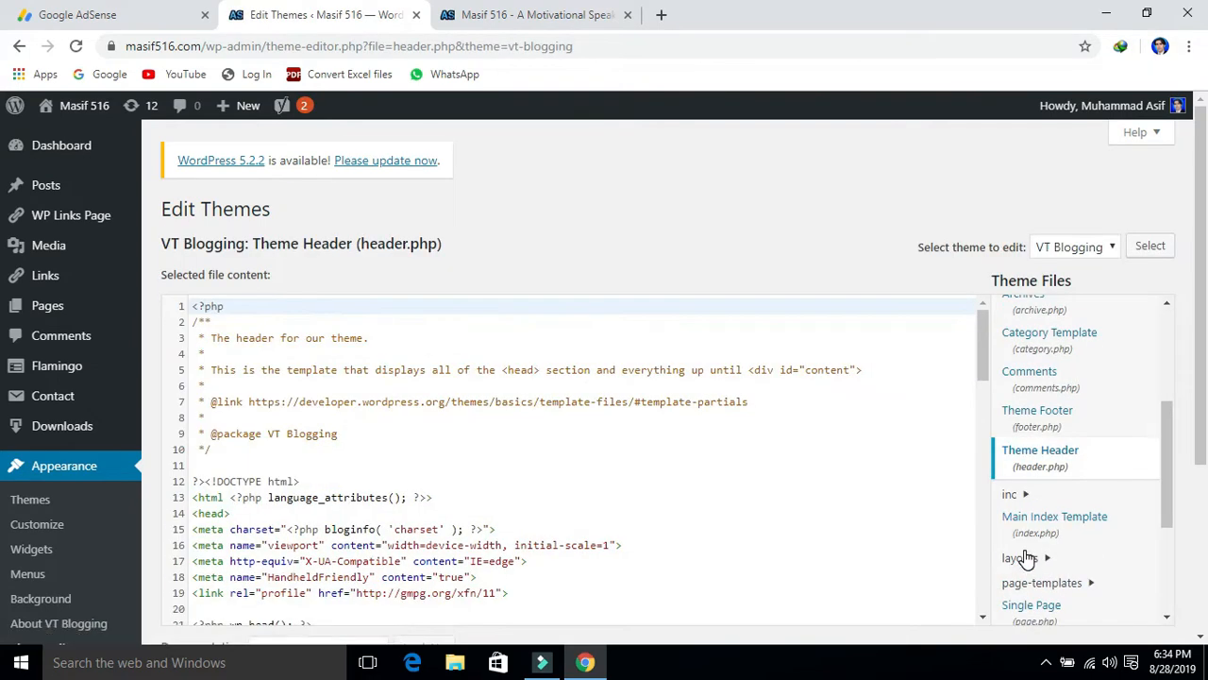
# - Examine the code between the <head> and </head> tags in header.php
pyautogui.moveTo(984, 359); pyautogui.dragTo(999, 387)
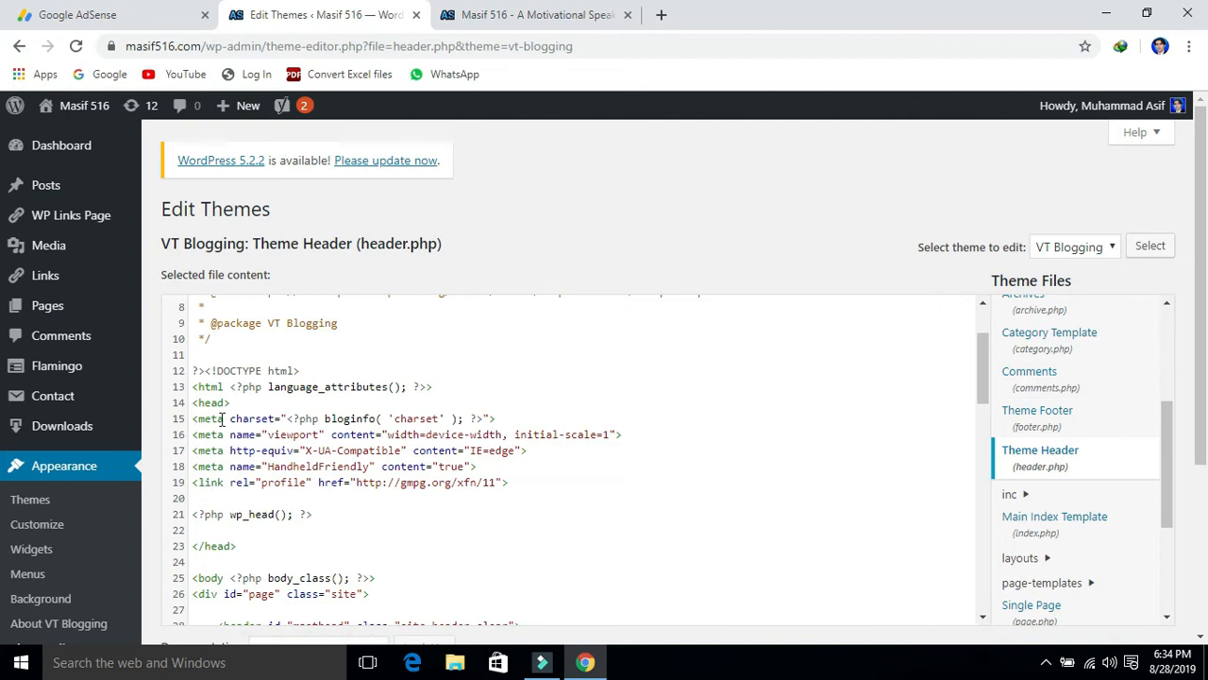
pyautogui.moveTo(223, 402); pyautogui.dragTo(203, 402)
pyautogui.moveTo(366, 510); pyautogui.dragTo(205, 422)
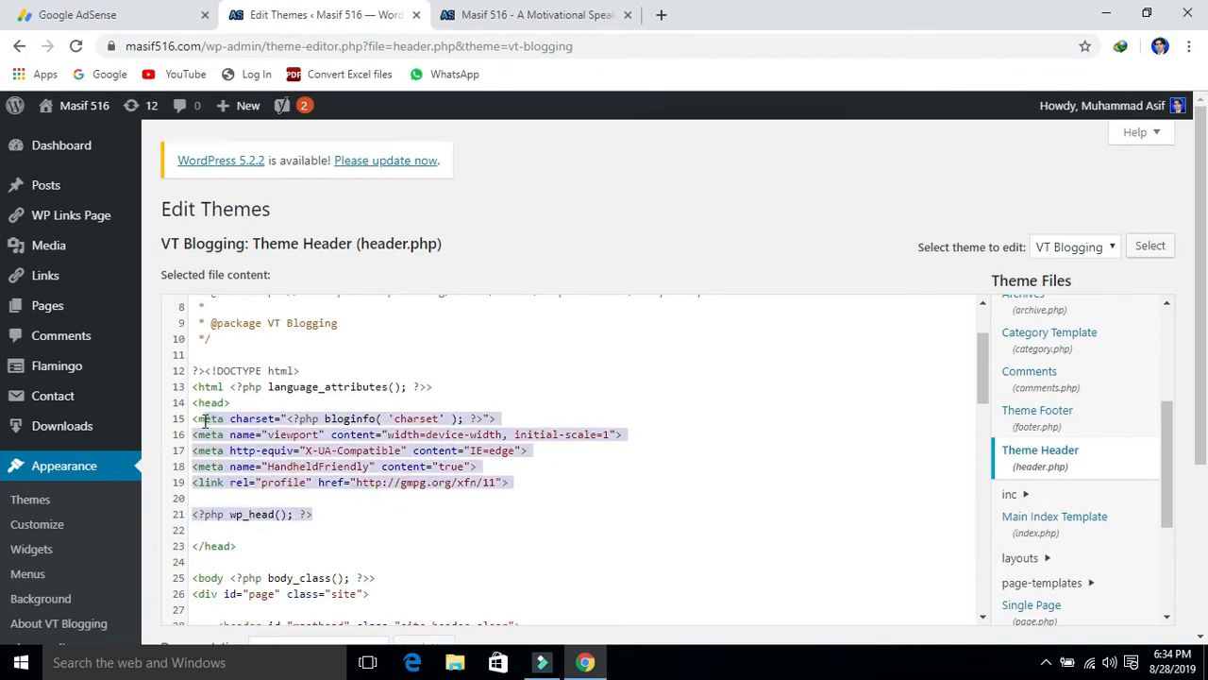
pyautogui.click(394, 520)
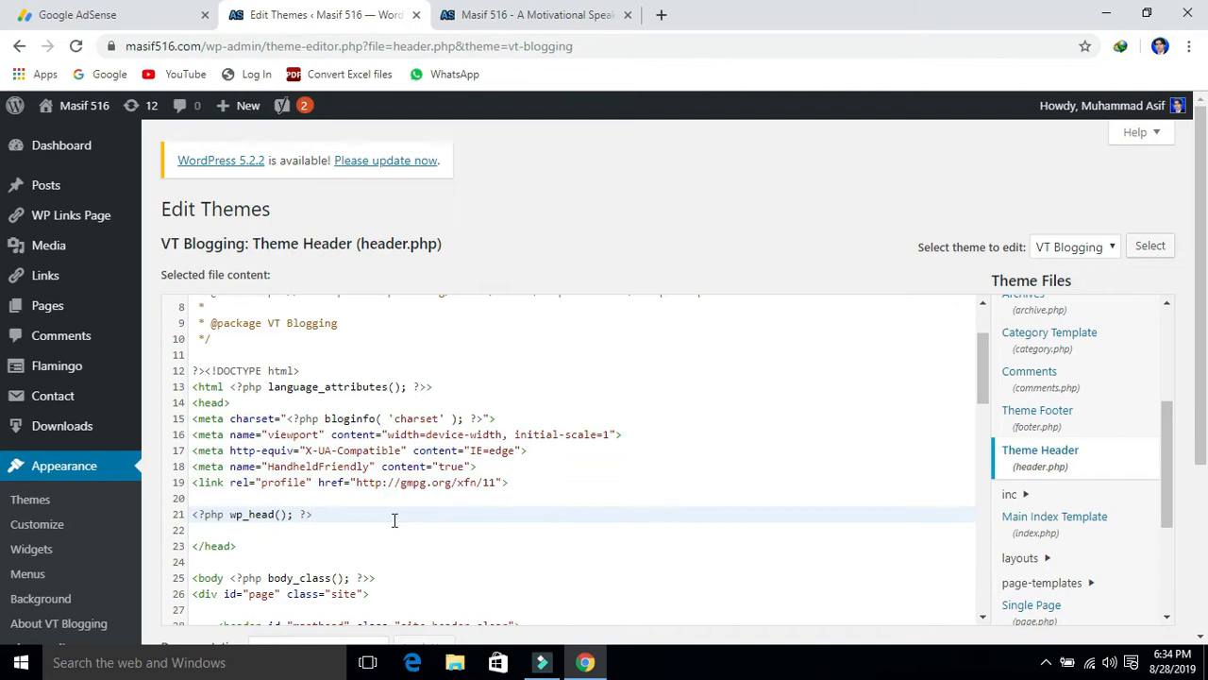
# - Open the installed plugins list and search it for "header"
pyautogui.moveTo(1199, 432); pyautogui.dragTo(1204, 487)
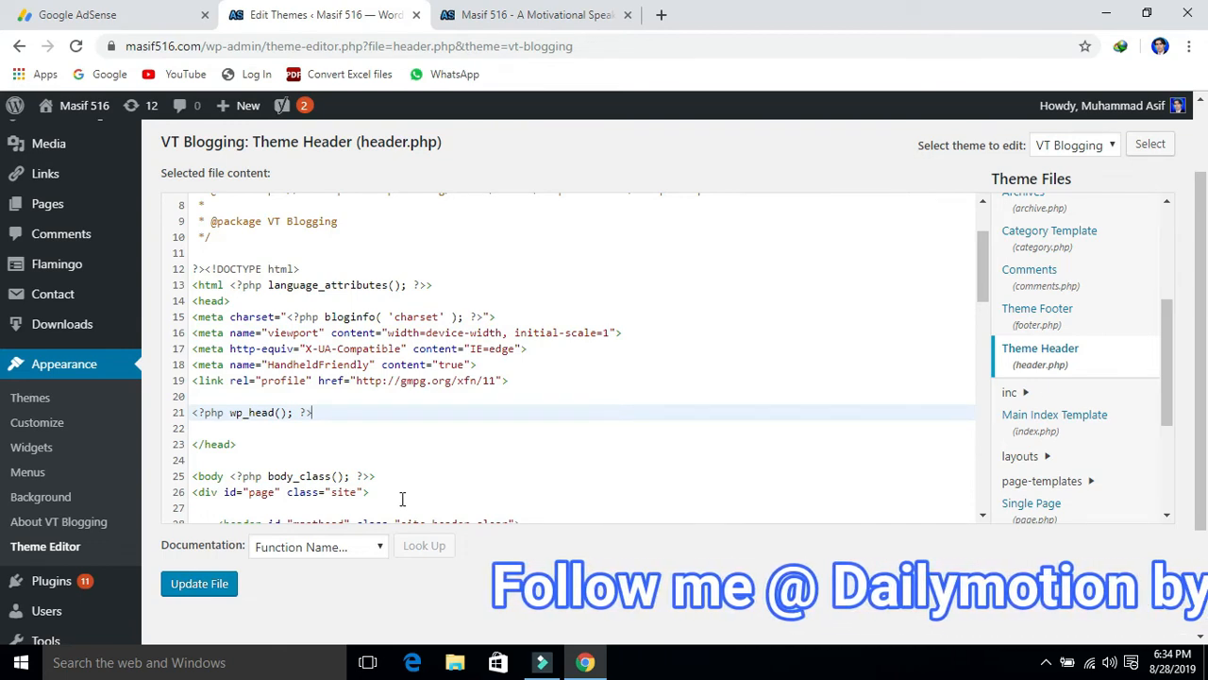
pyautogui.moveTo(59, 590)
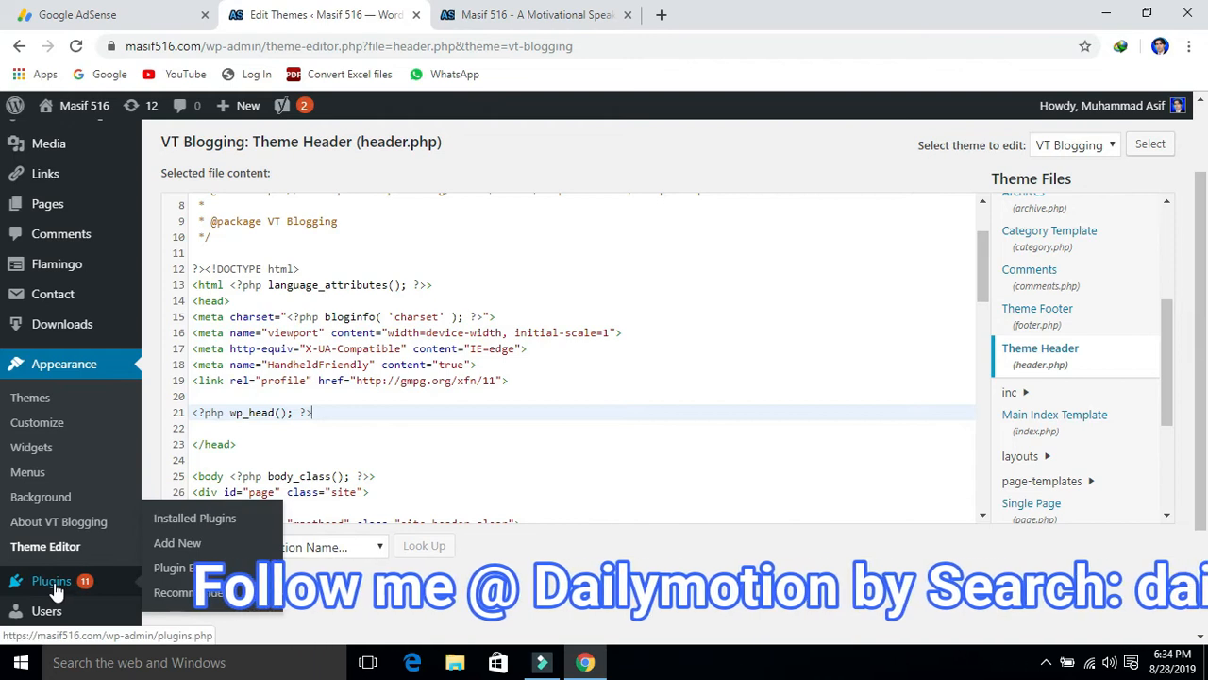
pyautogui.click(51, 582)
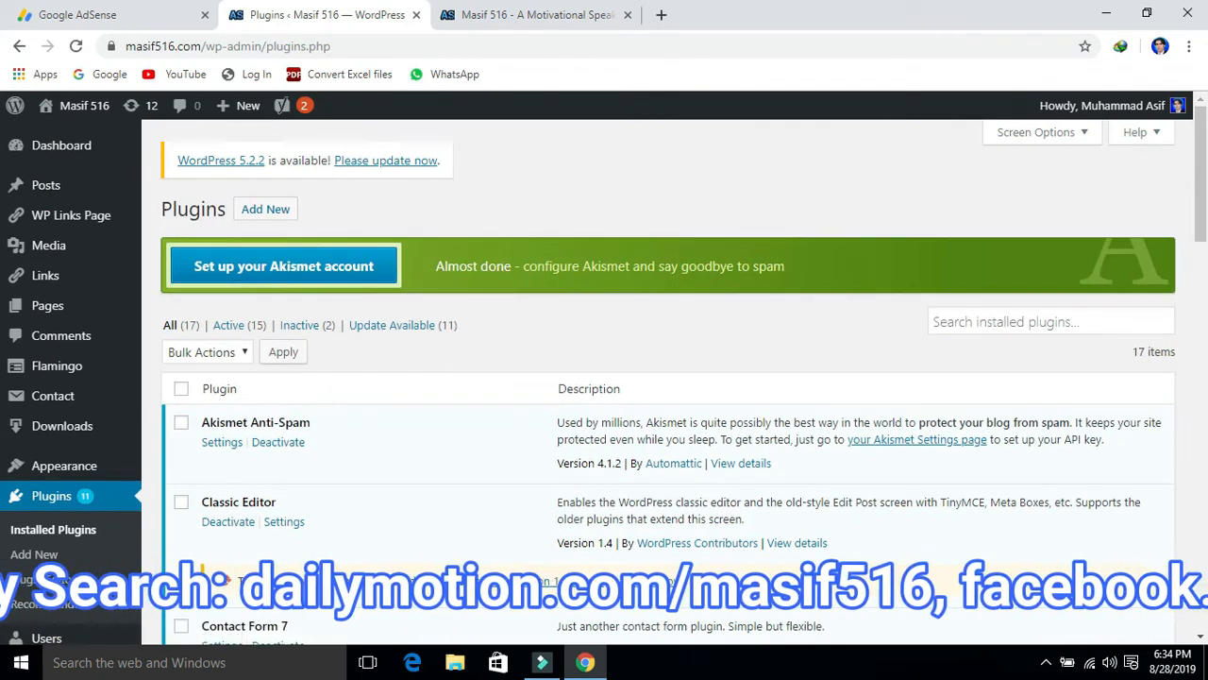
pyautogui.click(1063, 327)
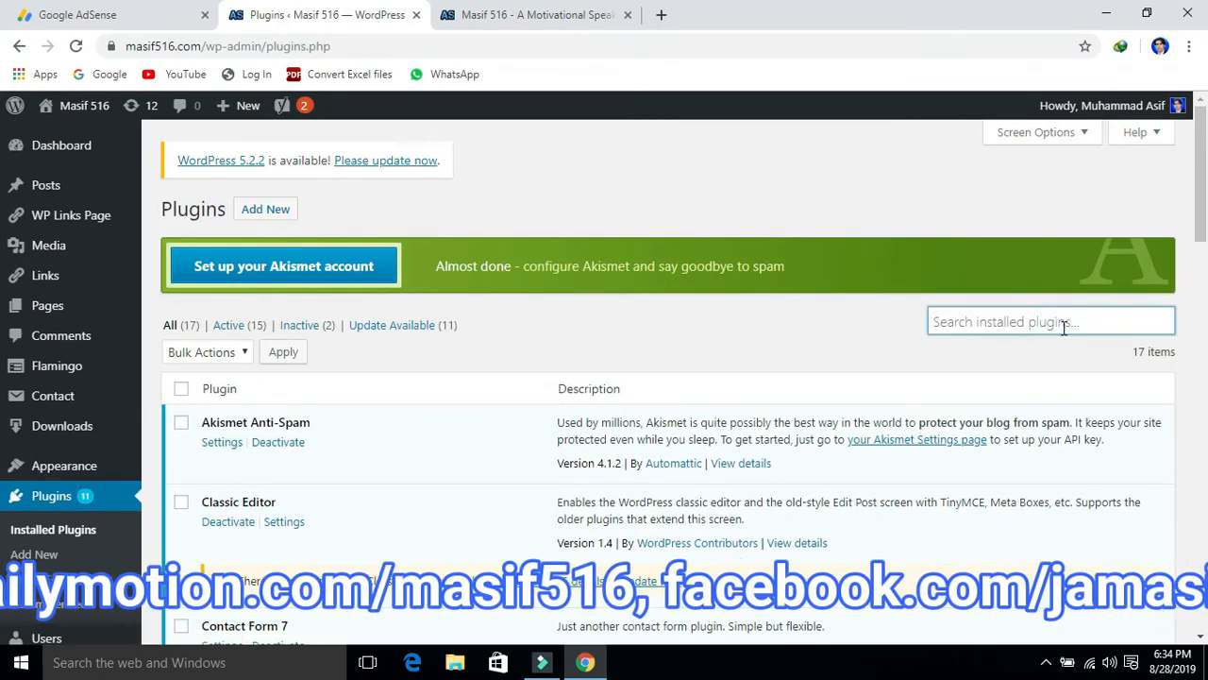
pyautogui.write('header foo')
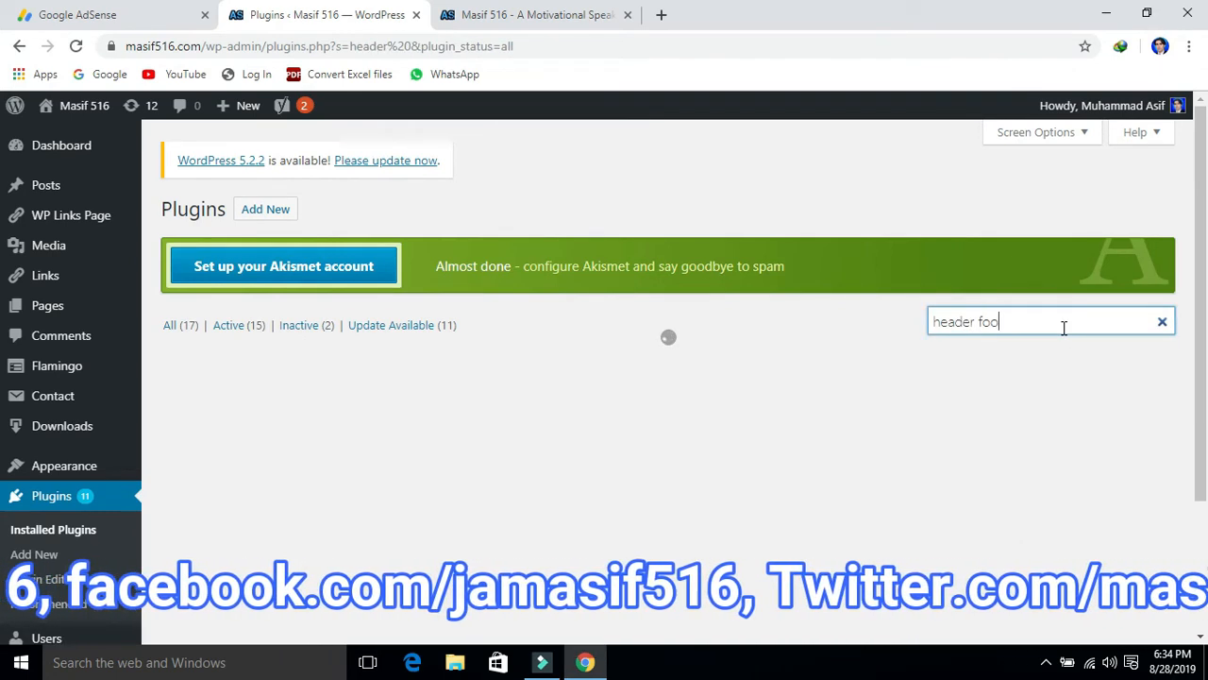
pyautogui.write('t')
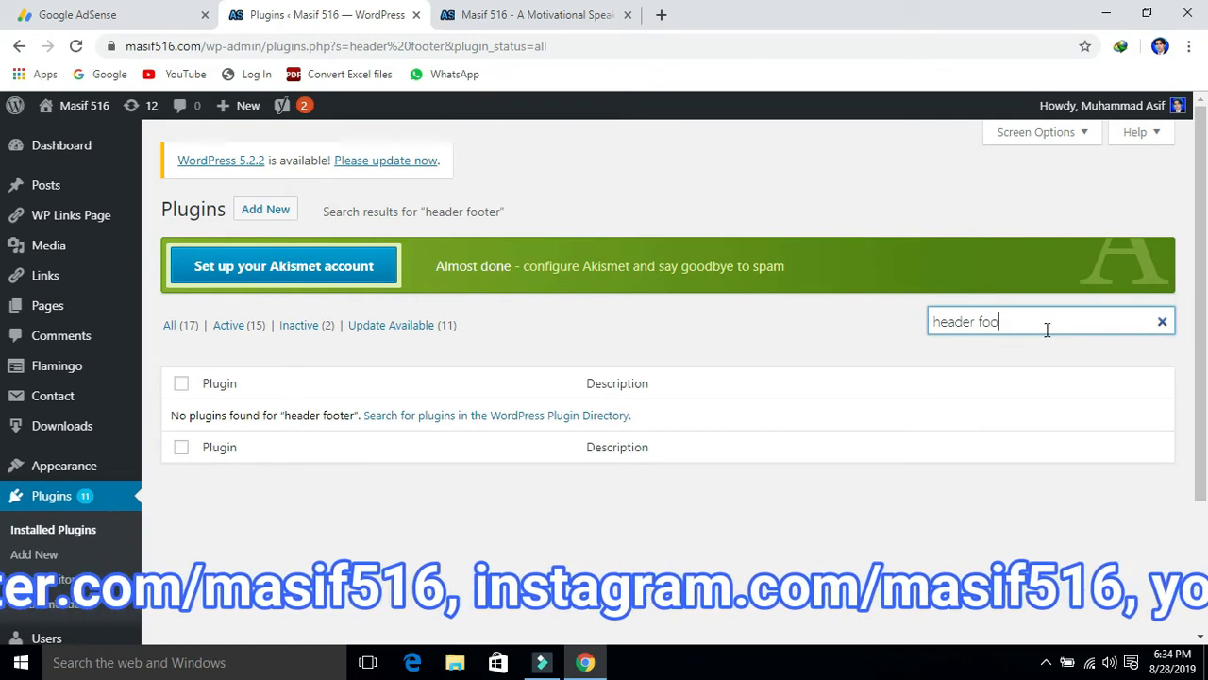
pyautogui.press('BackSpace')
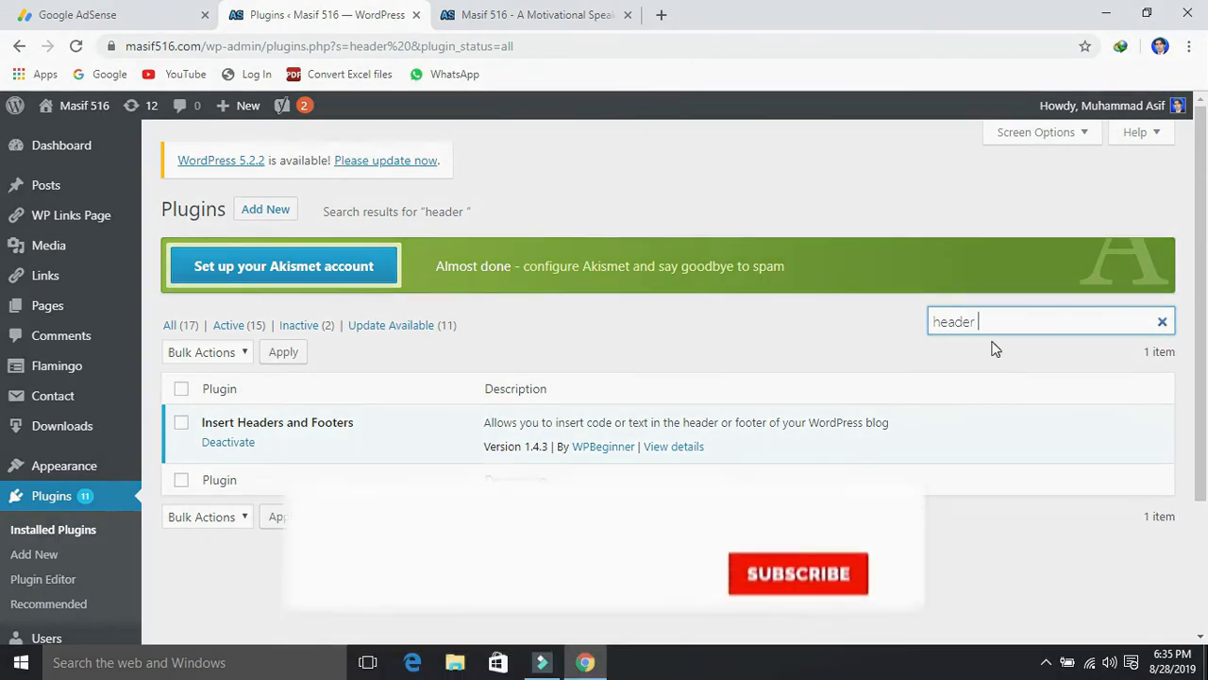
# - Open the settings page of the Insert Headers and Footers plugin
pyautogui.scroll(-2, 1202, 324)
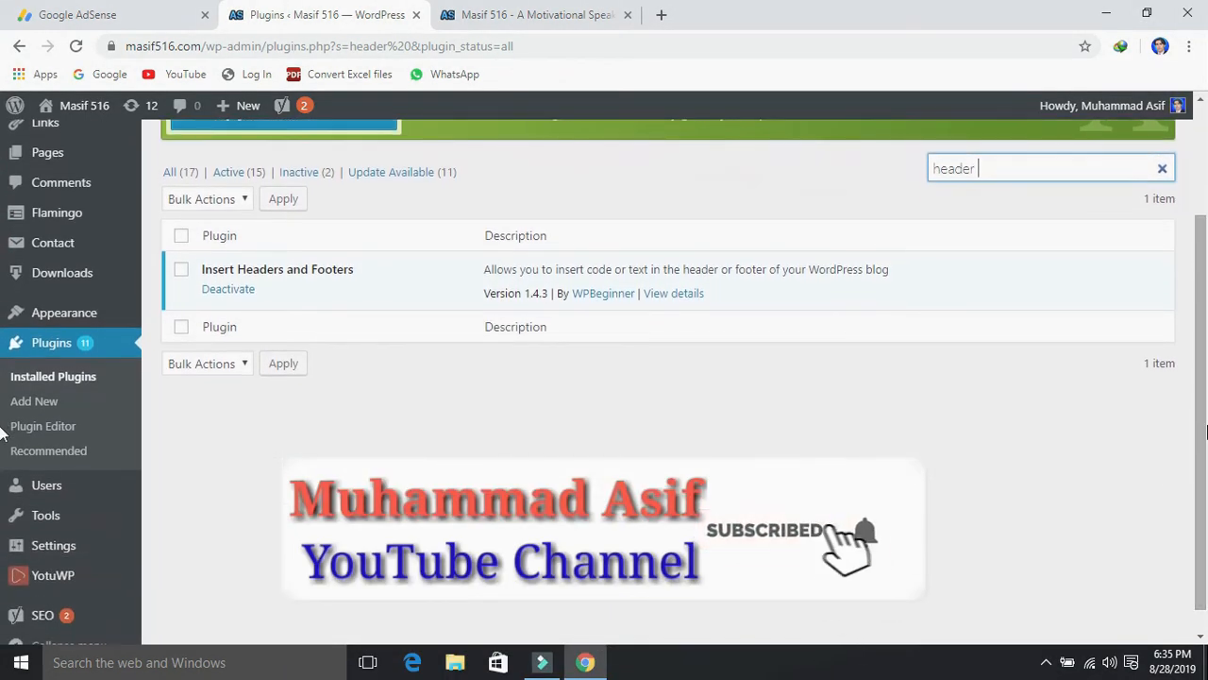
pyautogui.moveTo(75, 554)
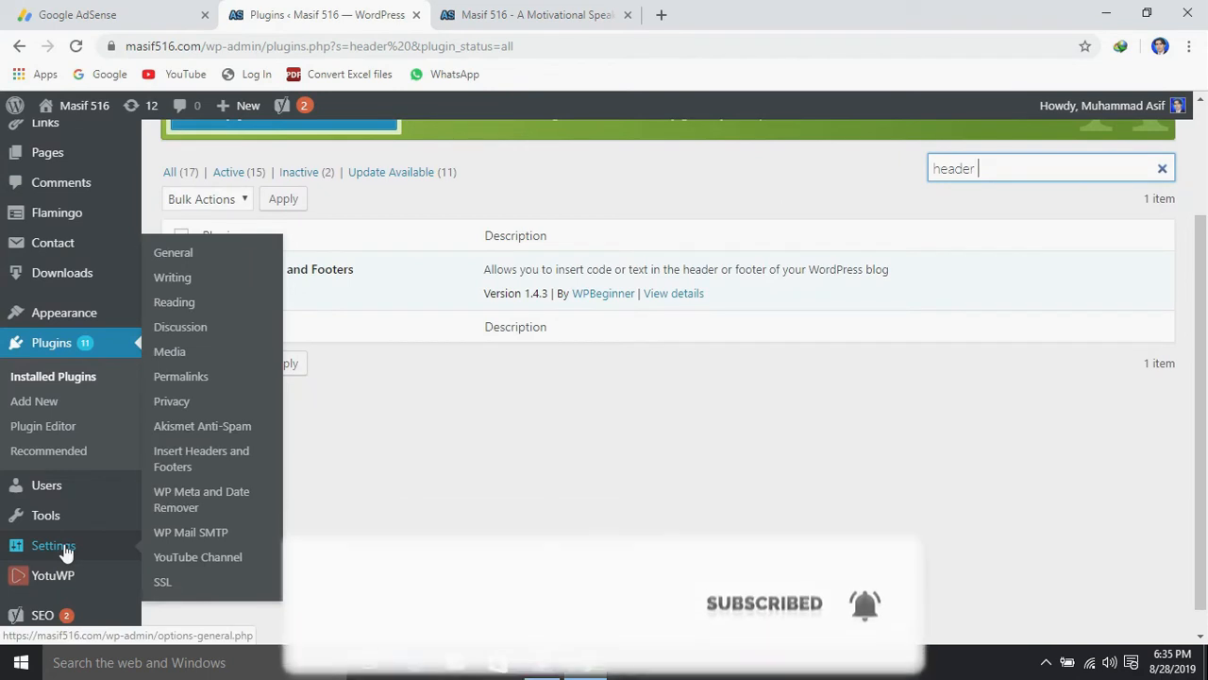
pyautogui.click(186, 461)
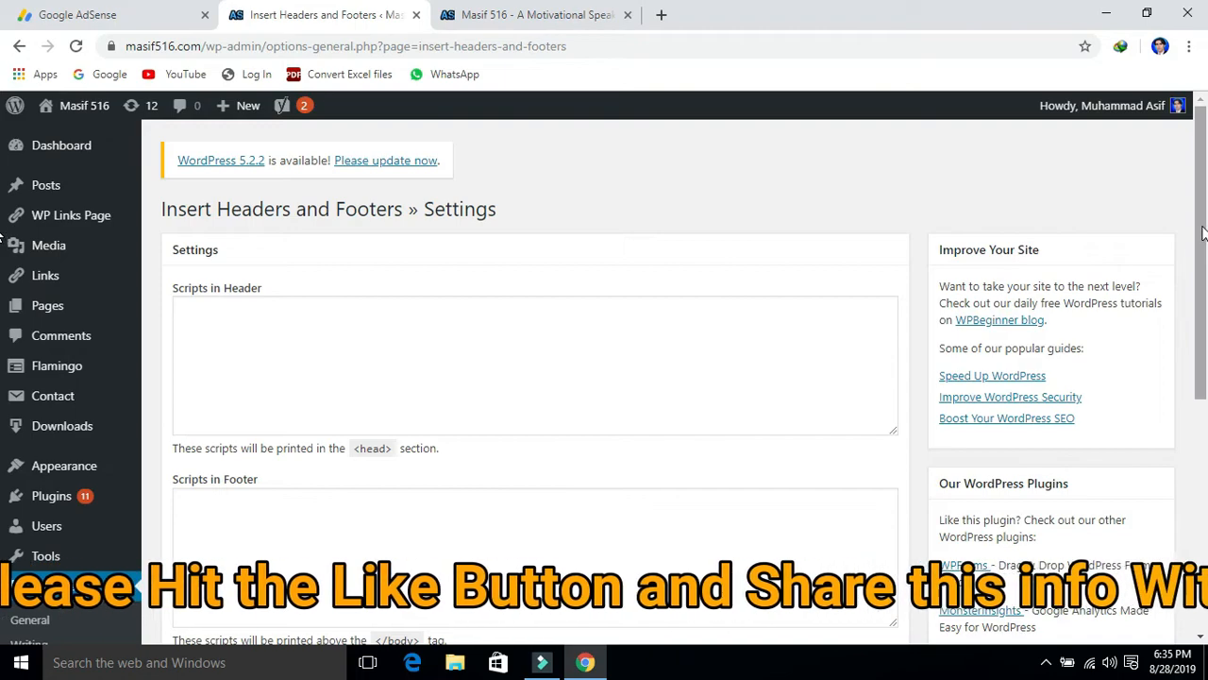
# - Paste the copied AdSense script into Scripts in Header
pyautogui.scroll(-1, 5, 274)
pyautogui.scroll(-1, 5, 283)
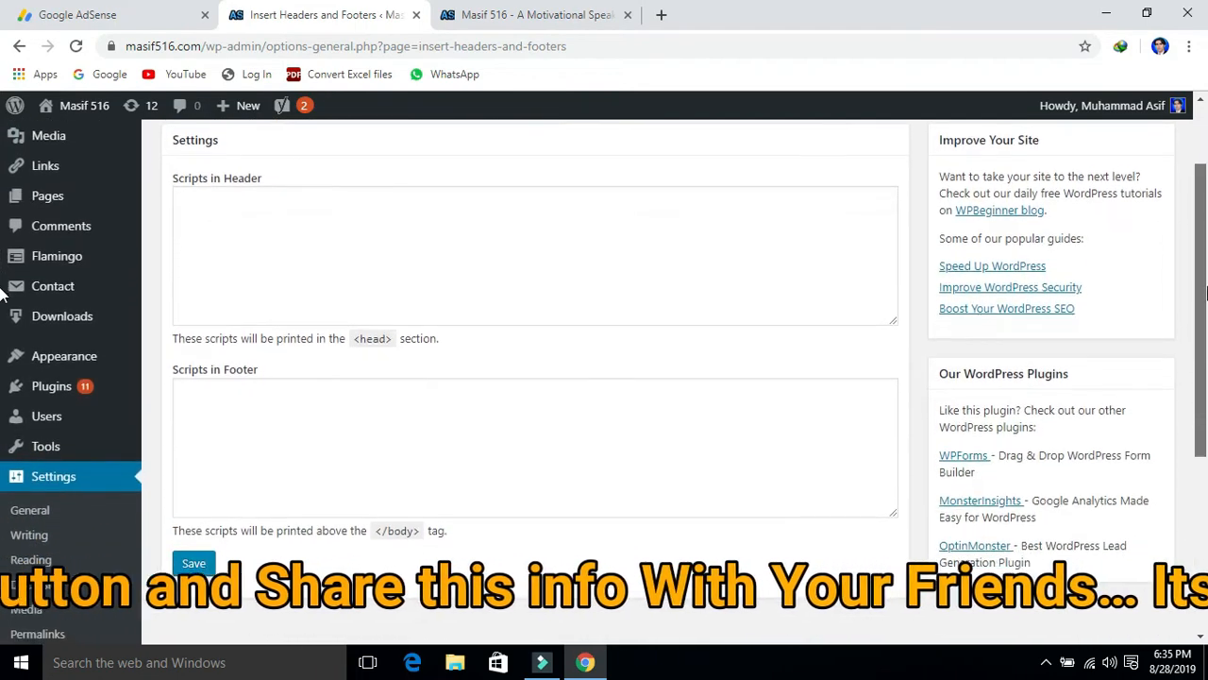
pyautogui.scroll(1, 5, 269)
pyautogui.moveTo(1207, 263); pyautogui.dragTo(1202, 252)
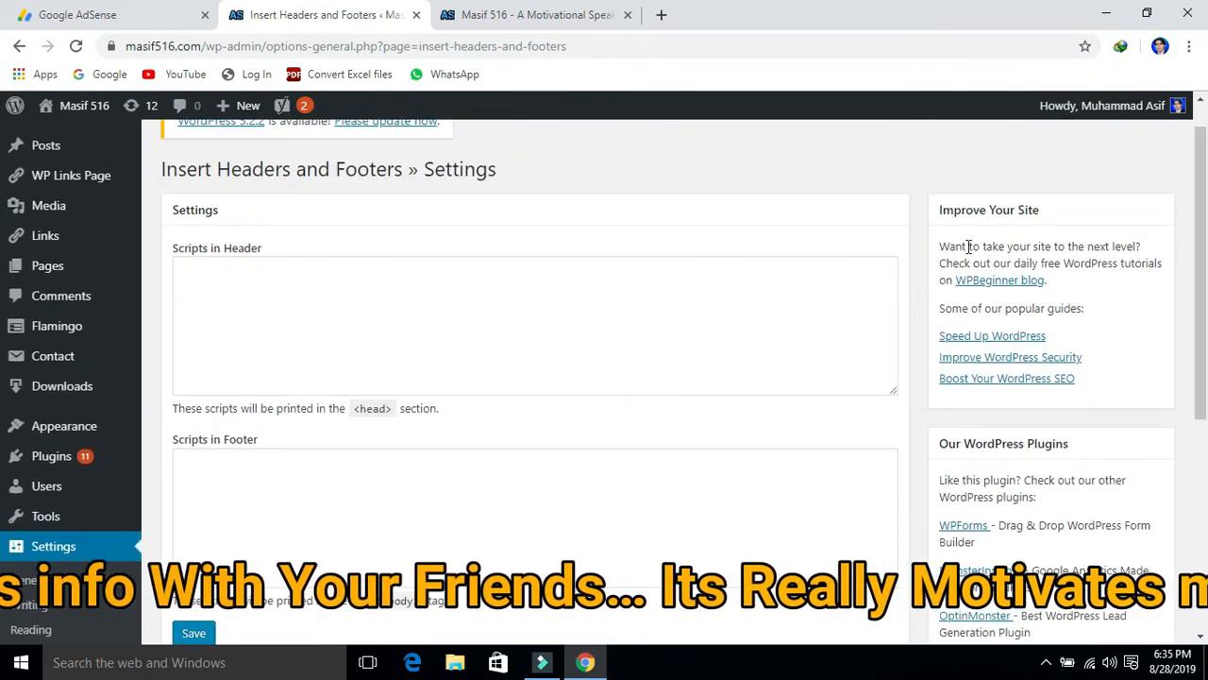
pyautogui.click(689, 301)
pyautogui.hotkey('ctrl', 'v')
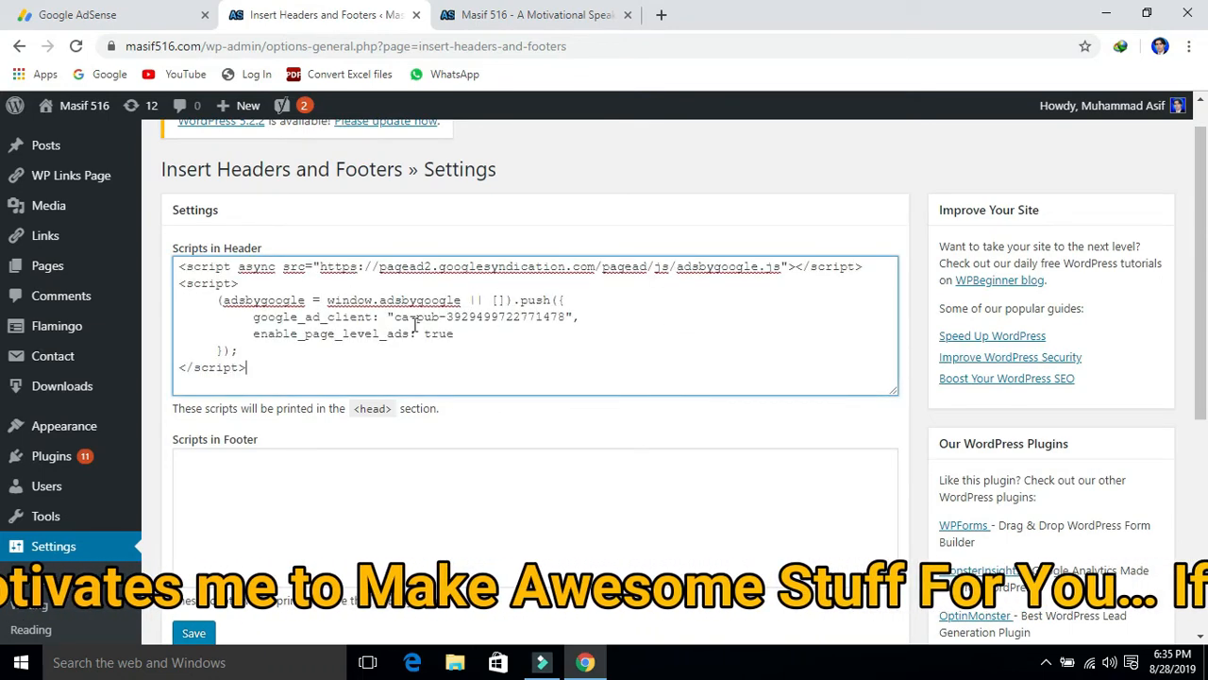
# - Save the Insert Headers and Footers settings with the AdSense script in the header
pyautogui.scroll(-1, 1205, 313)
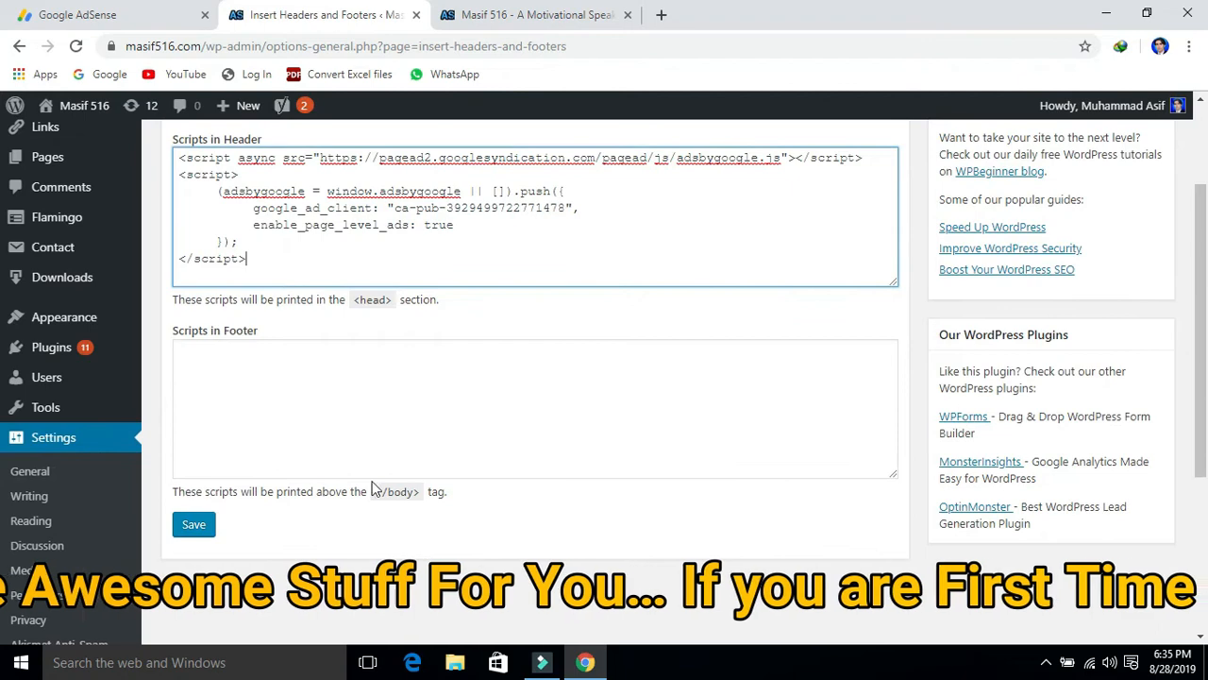
pyautogui.click(195, 526)
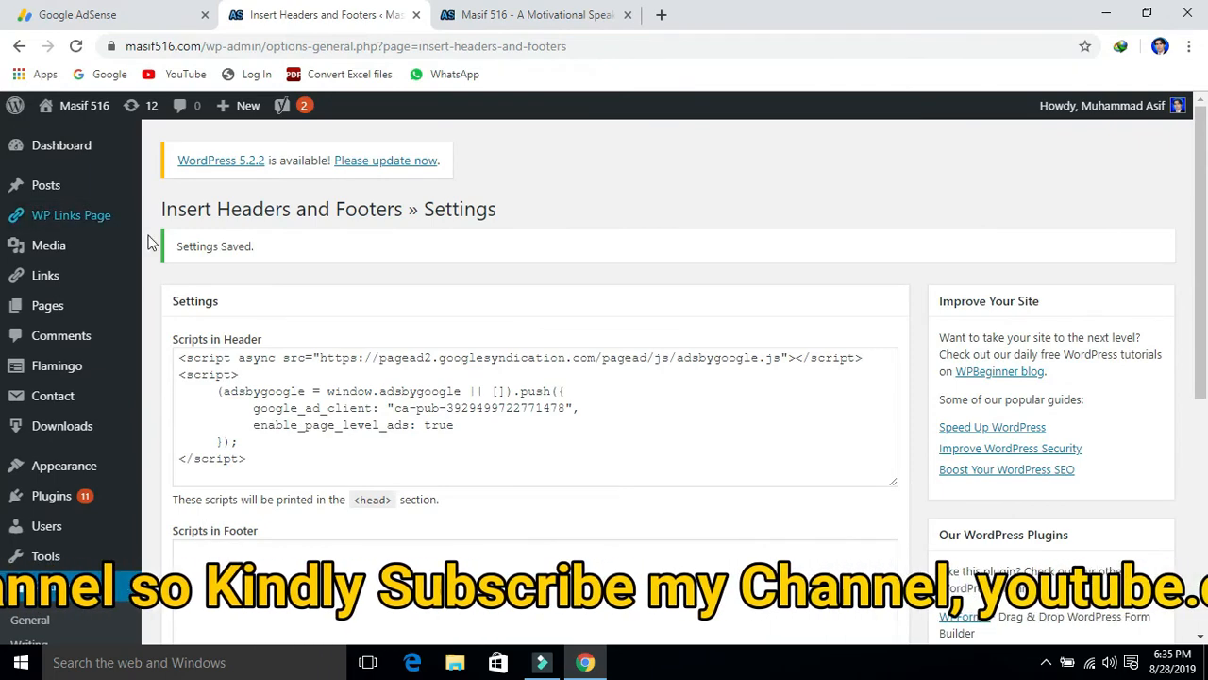
pyautogui.moveTo(1205, 246); pyautogui.dragTo(1207, 207)
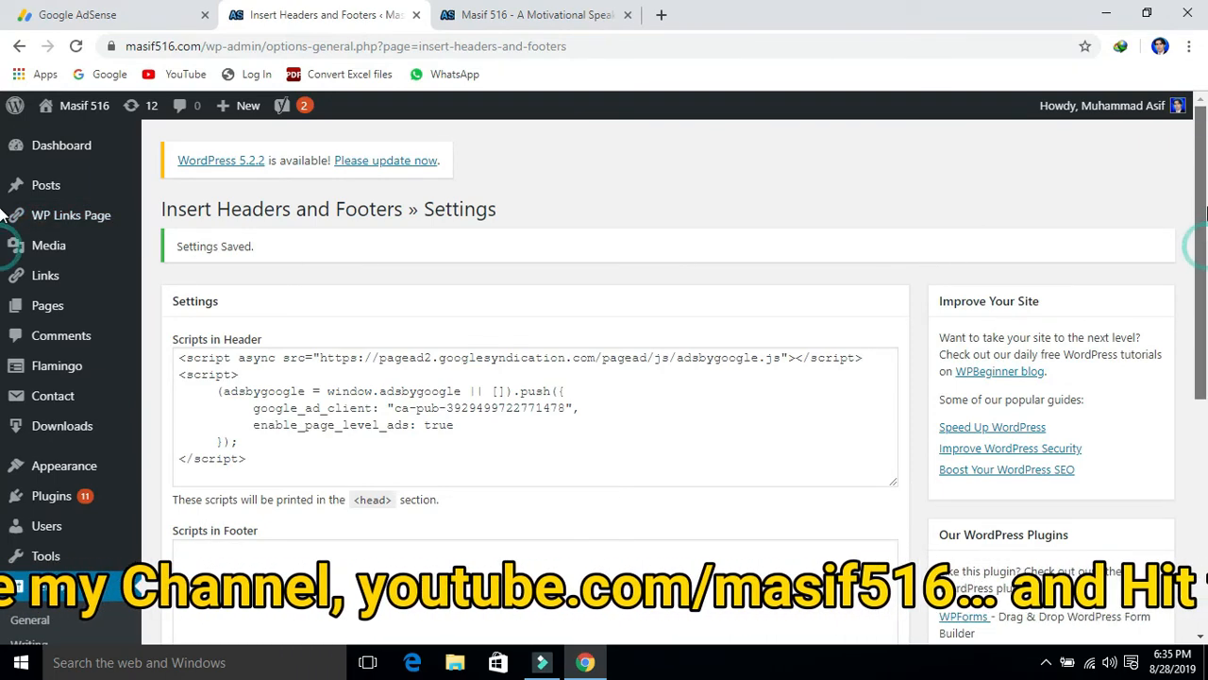
# - Switch back to Google AdSense and submit the site masif516.com for connection
pyautogui.click(102, 17)
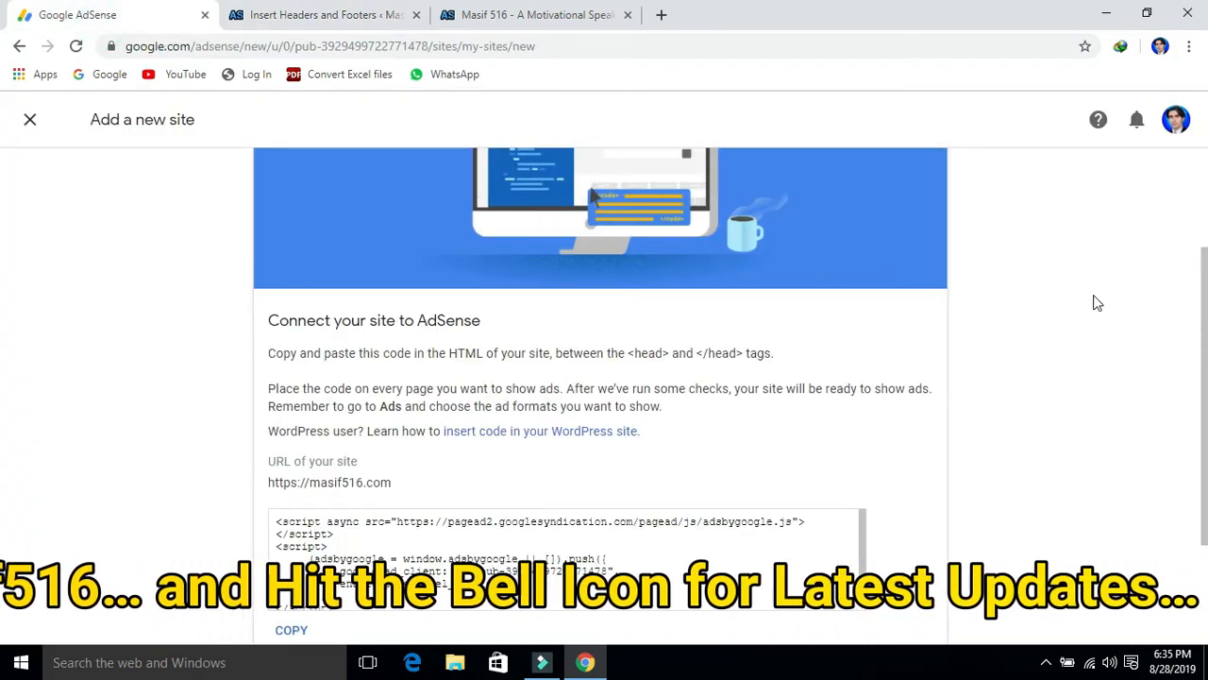
pyautogui.moveTo(1206, 322)
pyautogui.mouseDown()
pyautogui.moveTo(1206, 284)
pyautogui.moveTo(1206, 306)
pyautogui.mouseUp()
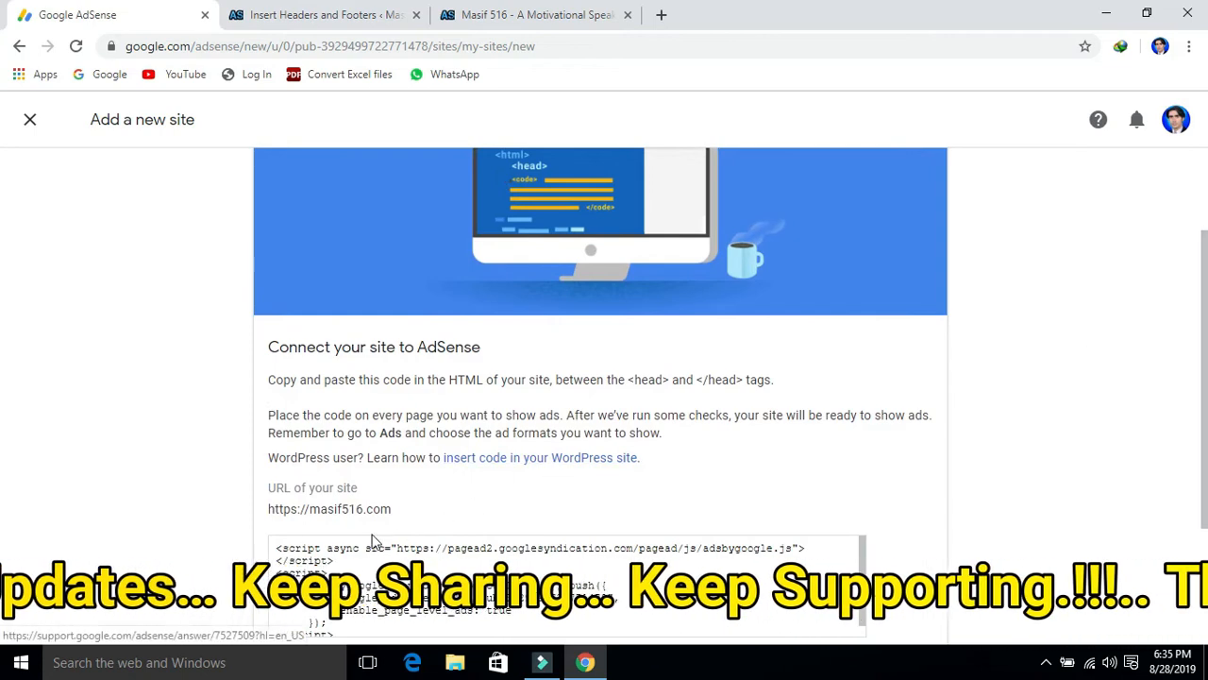
pyautogui.moveTo(278, 548); pyautogui.dragTo(595, 614)
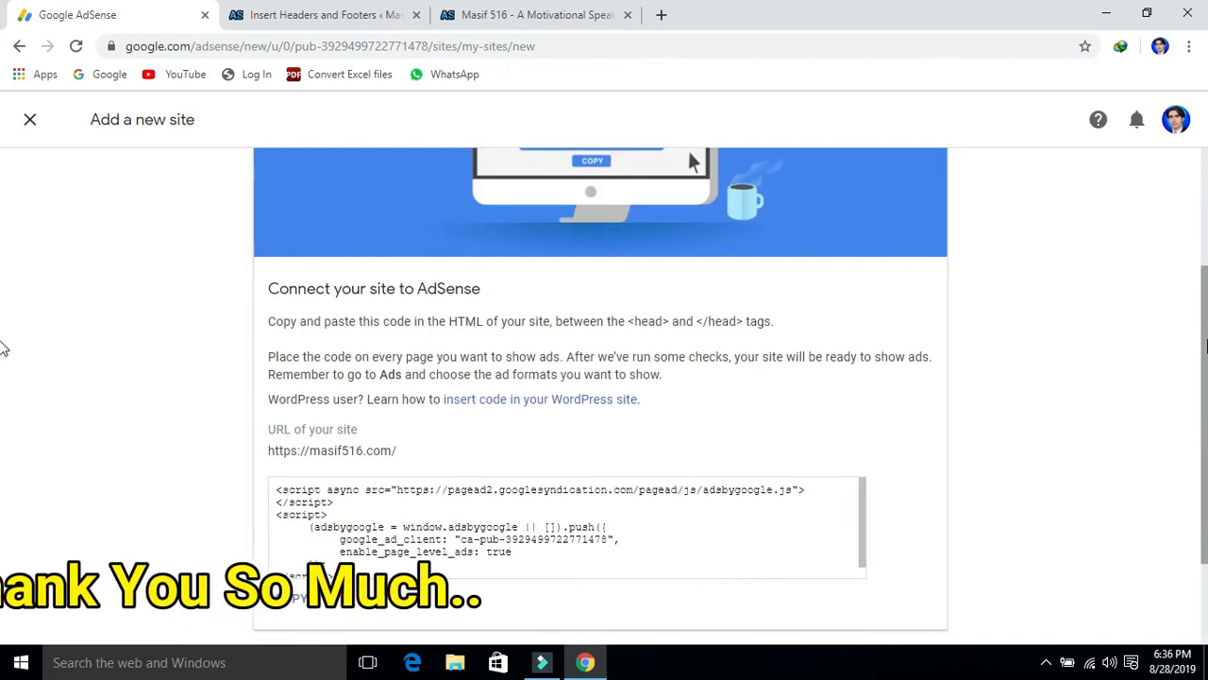
pyautogui.moveTo(1205, 339); pyautogui.dragTo(1205, 430)
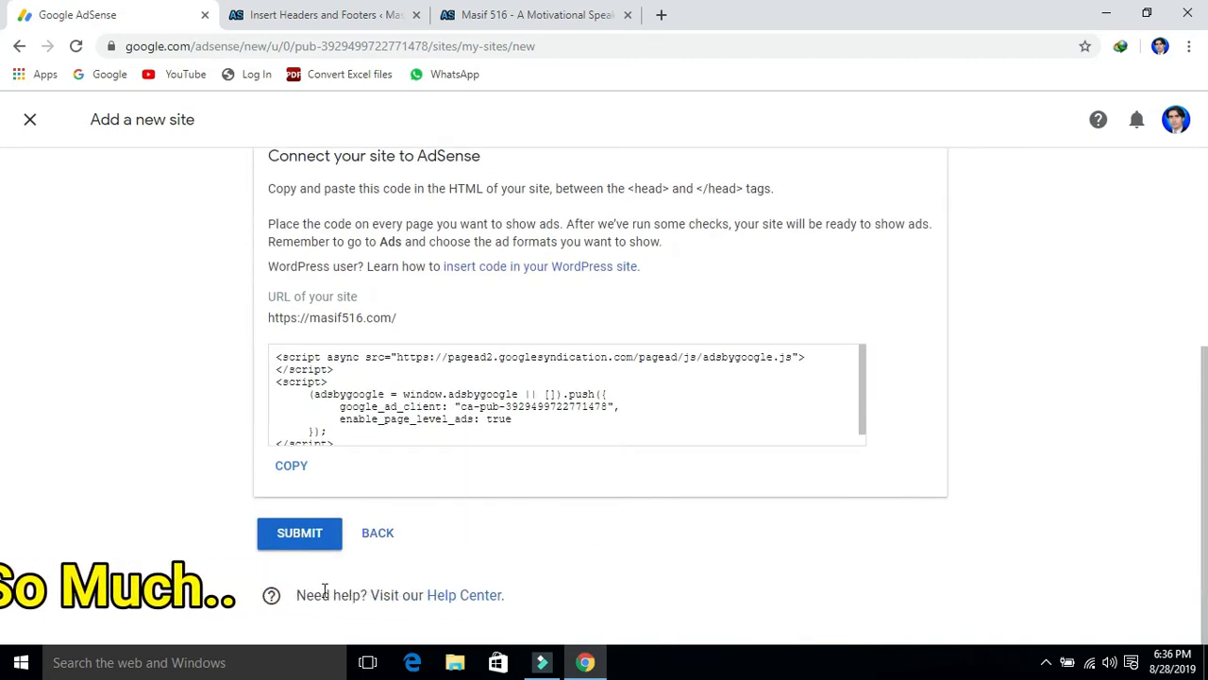
pyautogui.click(299, 533)
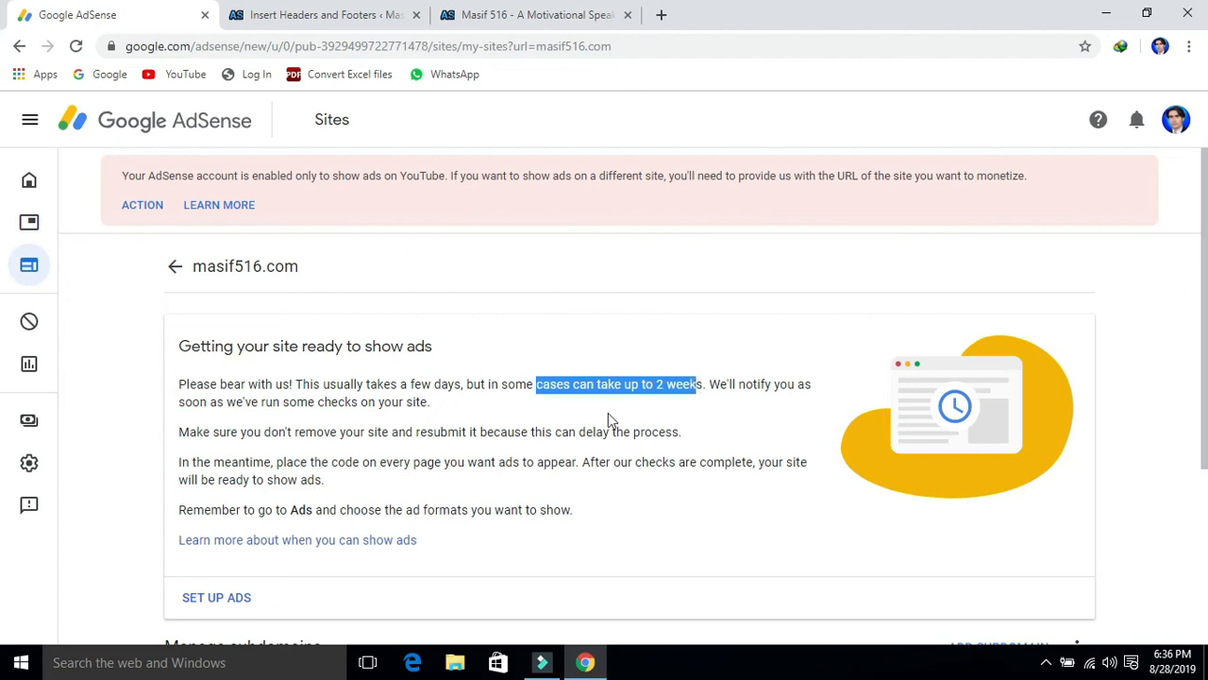
# - Look through the masif516.com site page down to Manage subdomains and return to the AdSense home page
pyautogui.scroll(-2, 3, 378)
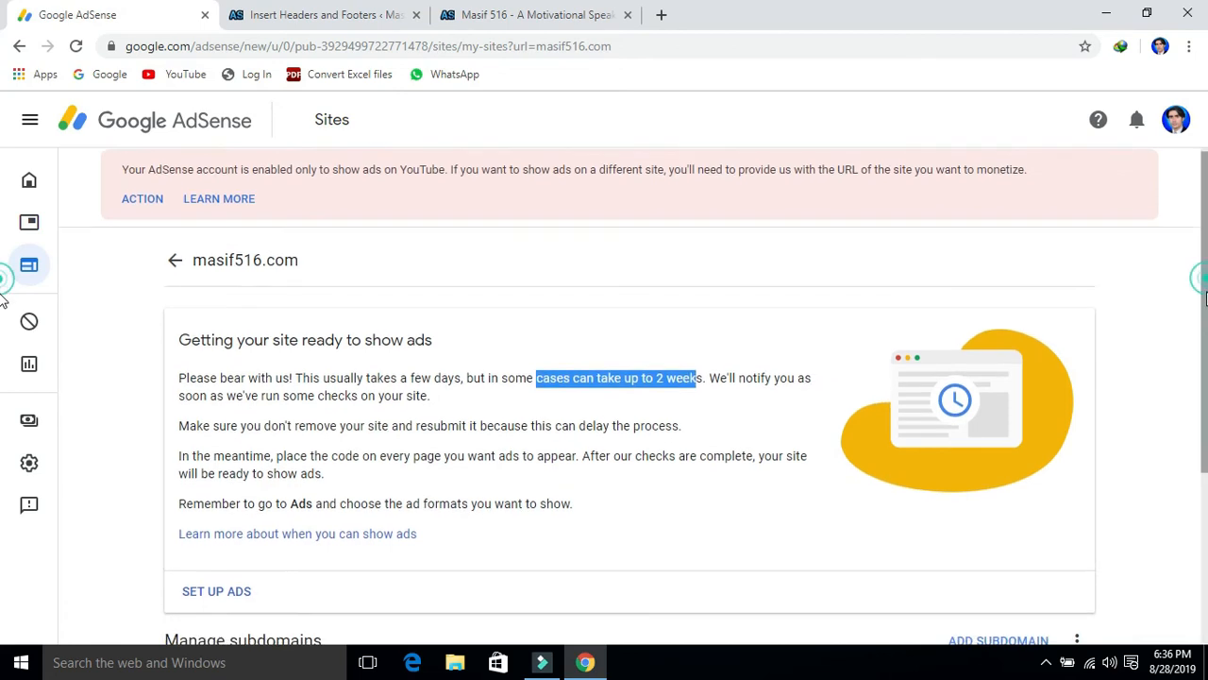
pyautogui.scroll(-1, 3, 406)
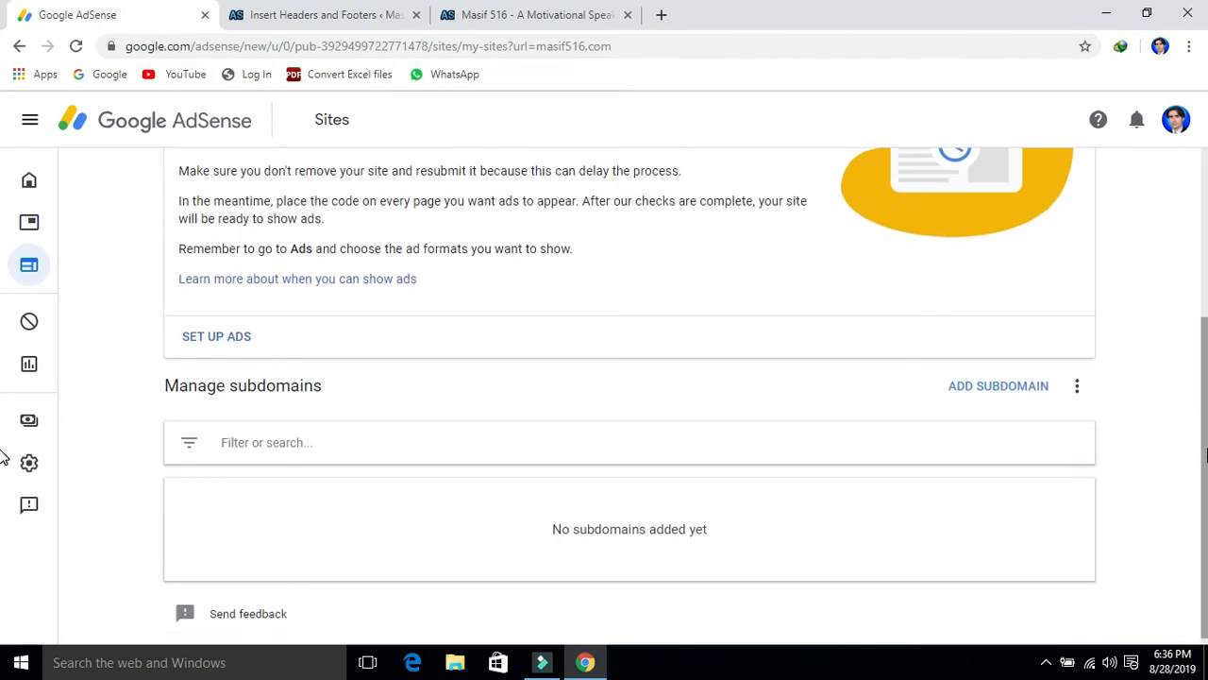
pyautogui.moveTo(1205, 462); pyautogui.dragTo(1186, 251)
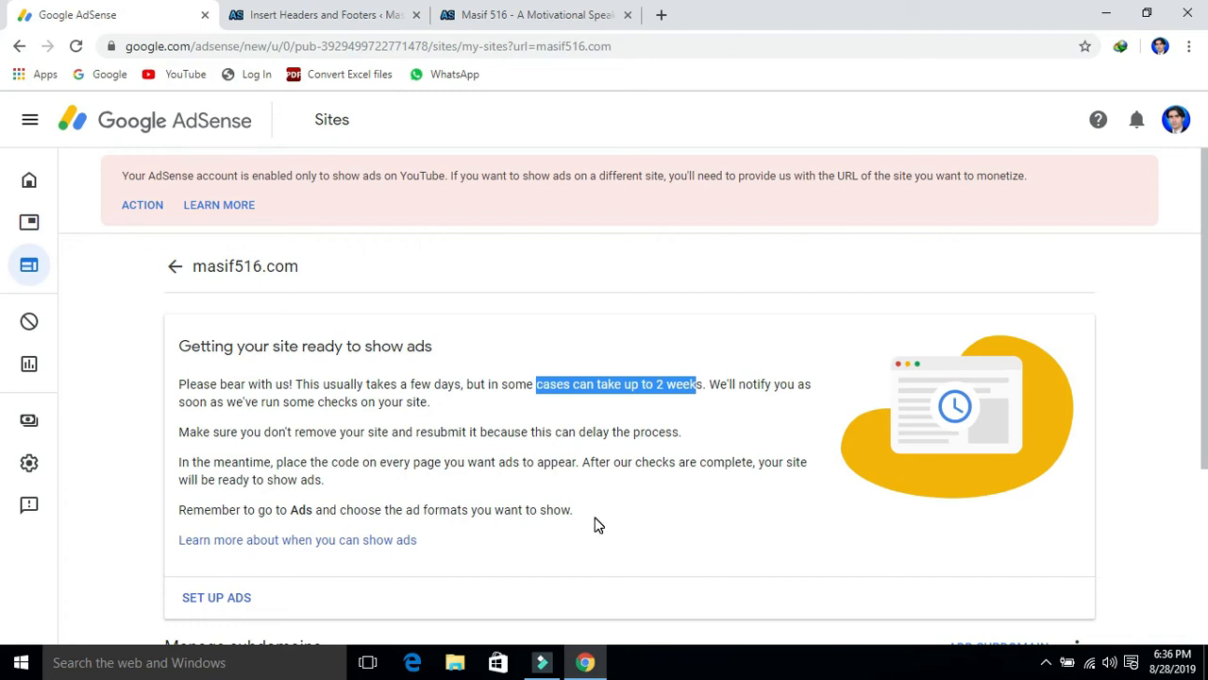
pyautogui.click(29, 179)
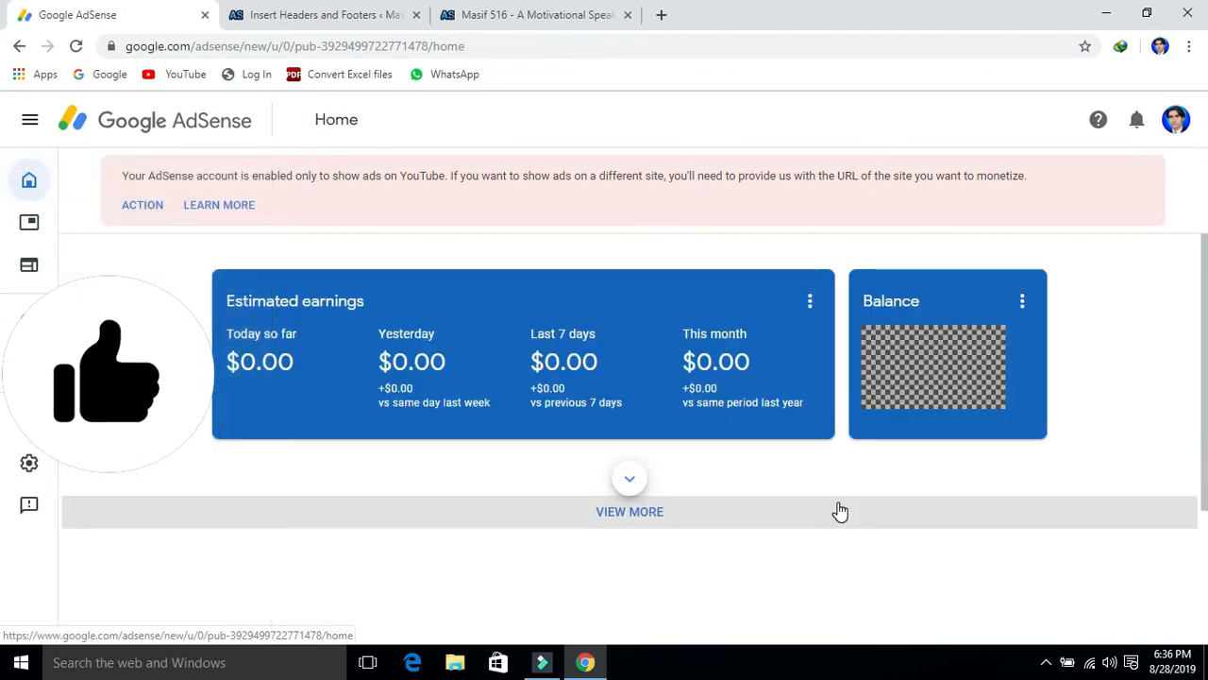